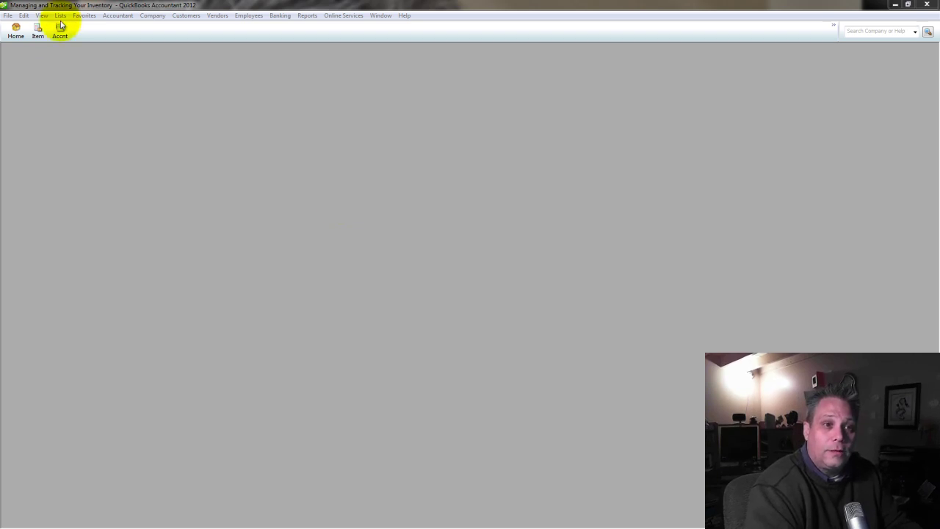
# - Create the inventory part Wings with Sales as its income account
pyautogui.click(37, 30)
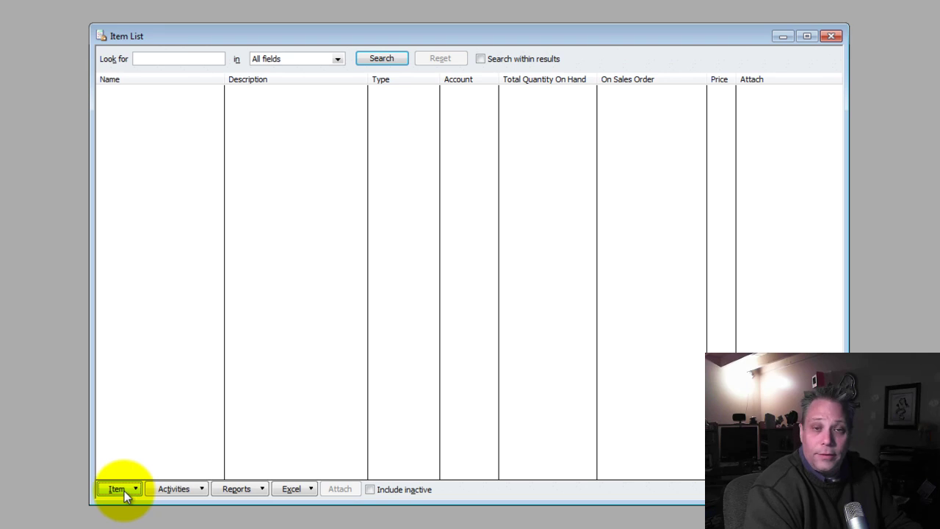
pyautogui.click(118, 489)
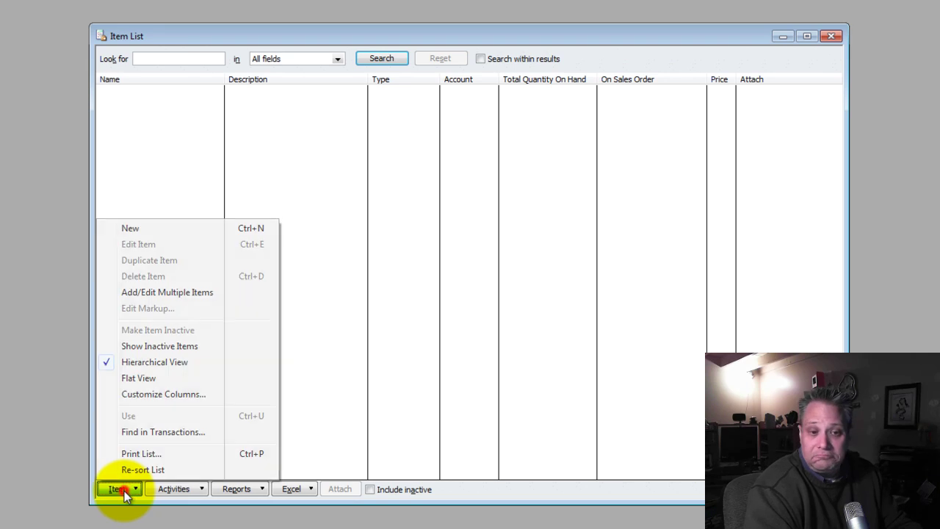
pyautogui.click(131, 231)
pyautogui.click(314, 82)
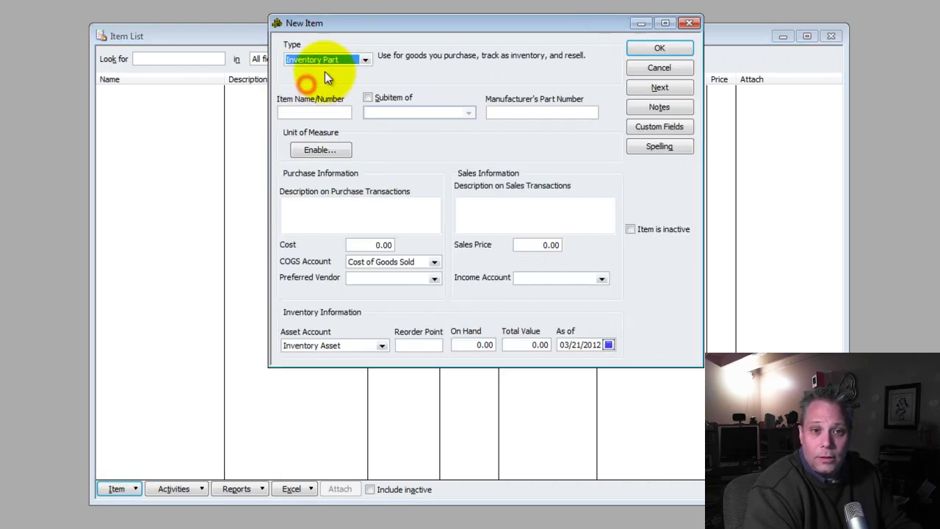
pyautogui.click(322, 111)
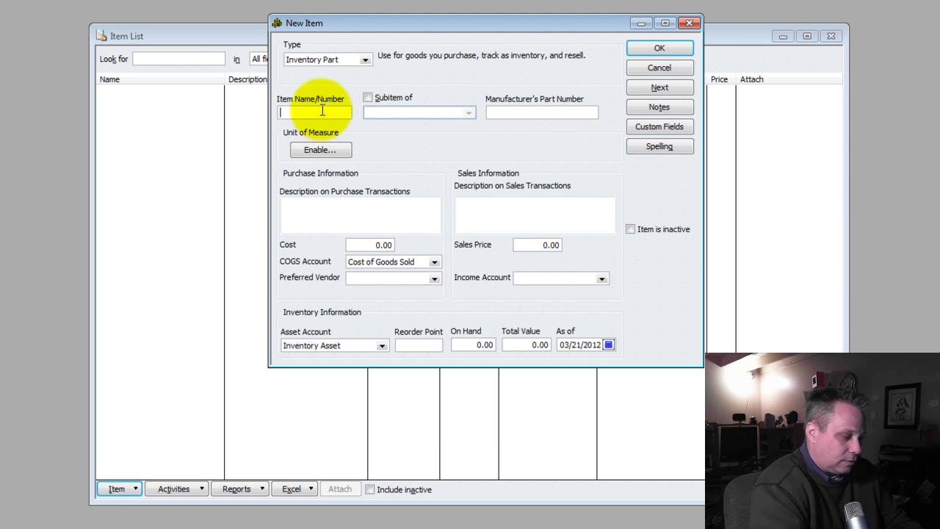
pyautogui.write('Wings')
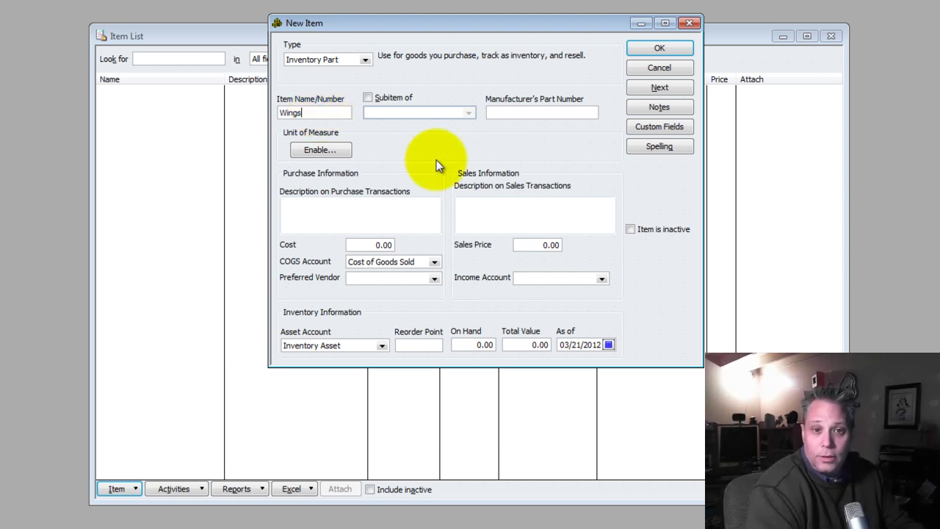
pyautogui.press('Tab')
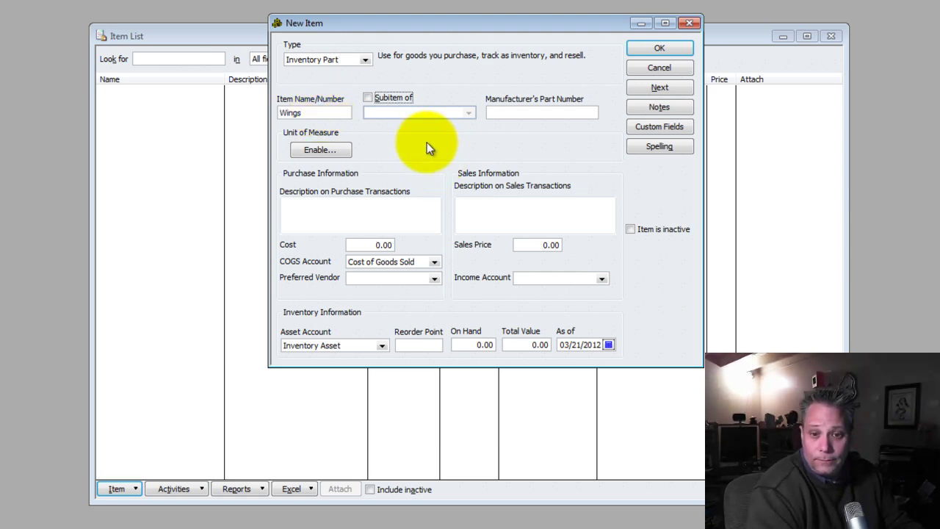
pyautogui.click(521, 277)
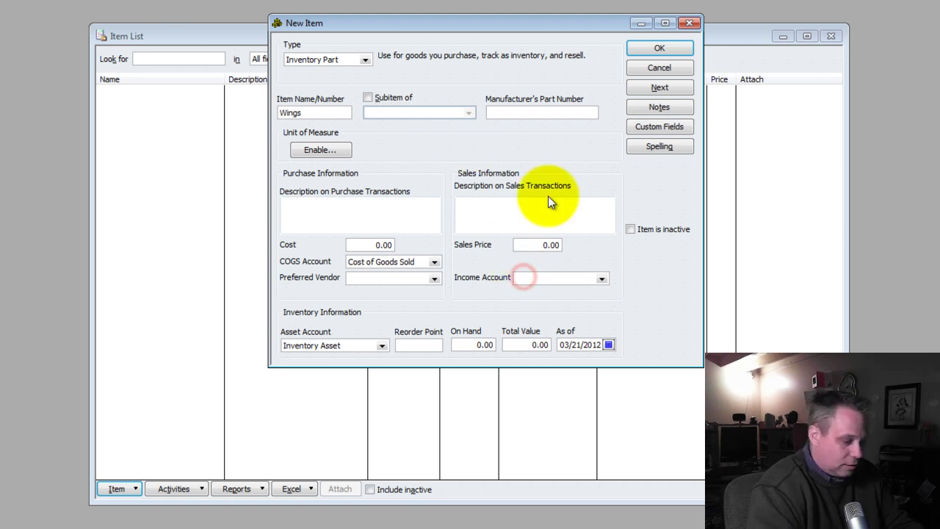
pyautogui.write('Sales')
pyautogui.press('Tab')
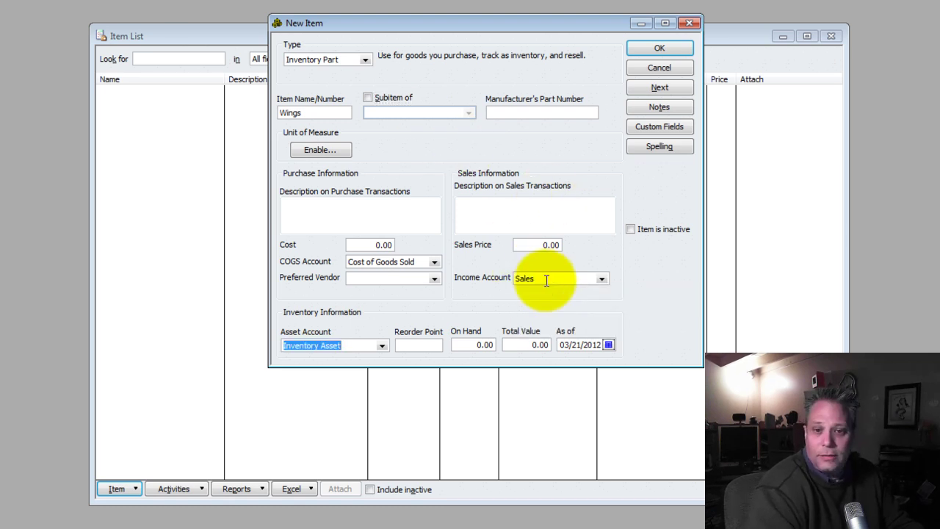
pyautogui.click(545, 279)
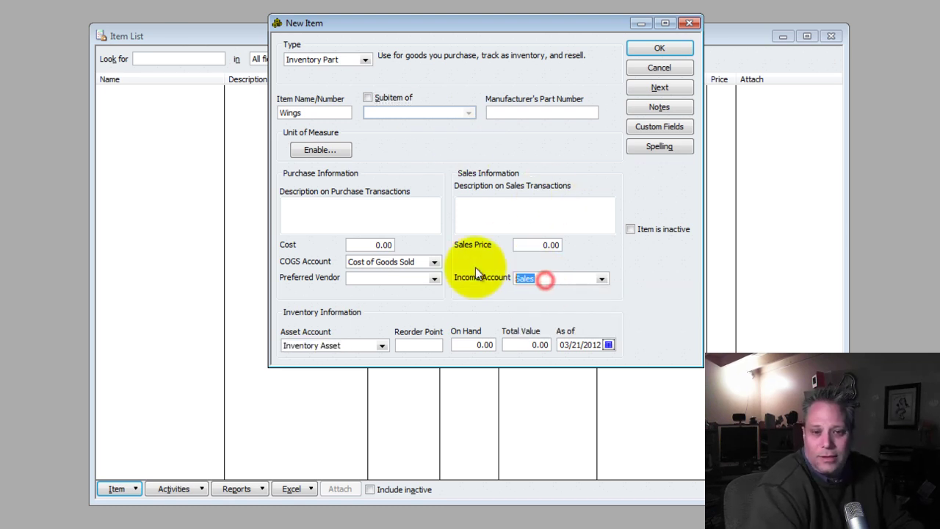
pyautogui.click(544, 279)
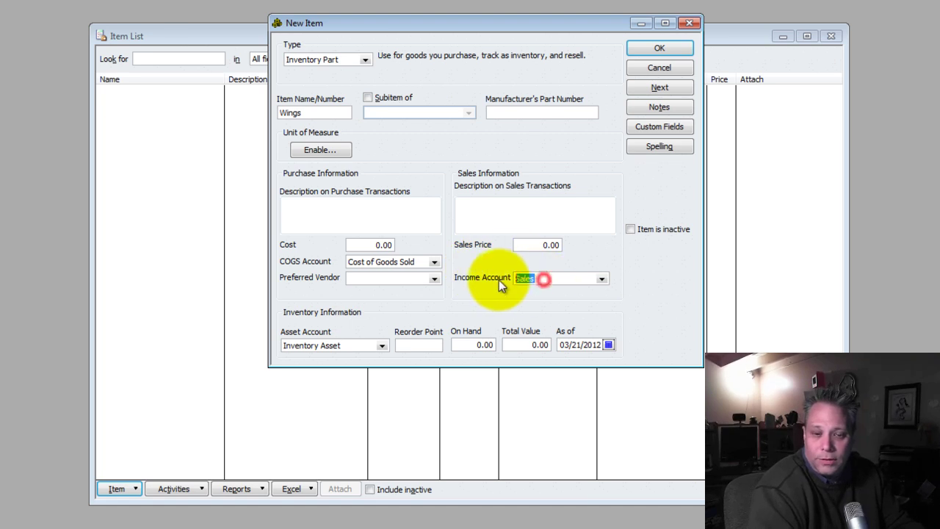
pyautogui.click(656, 88)
# - Add Cockpit and Cabin as further inventory parts
pyautogui.click(297, 112)
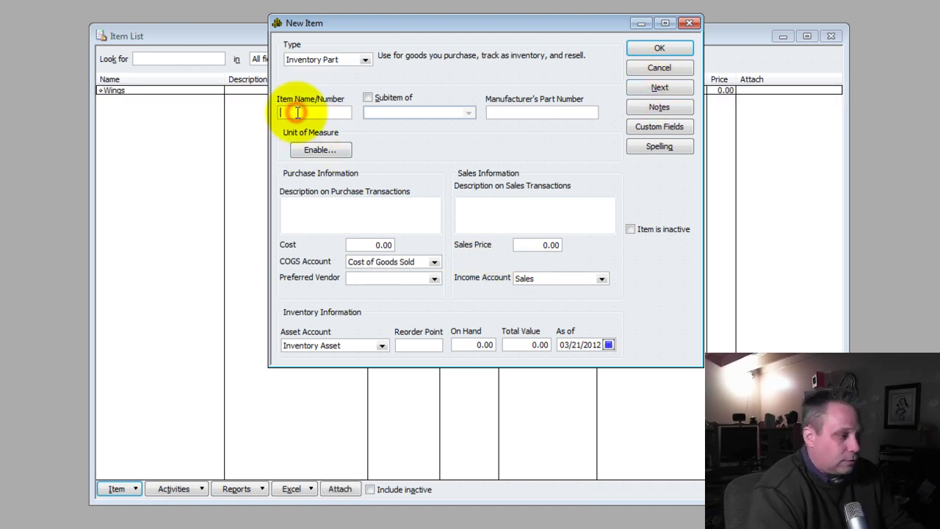
pyautogui.write('Cockpit')
pyautogui.press('Tab')
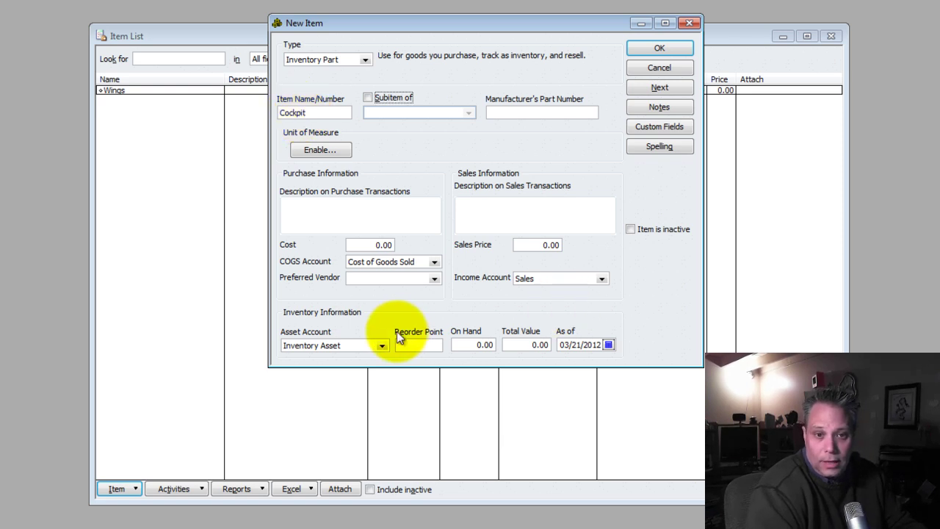
pyautogui.click(662, 89)
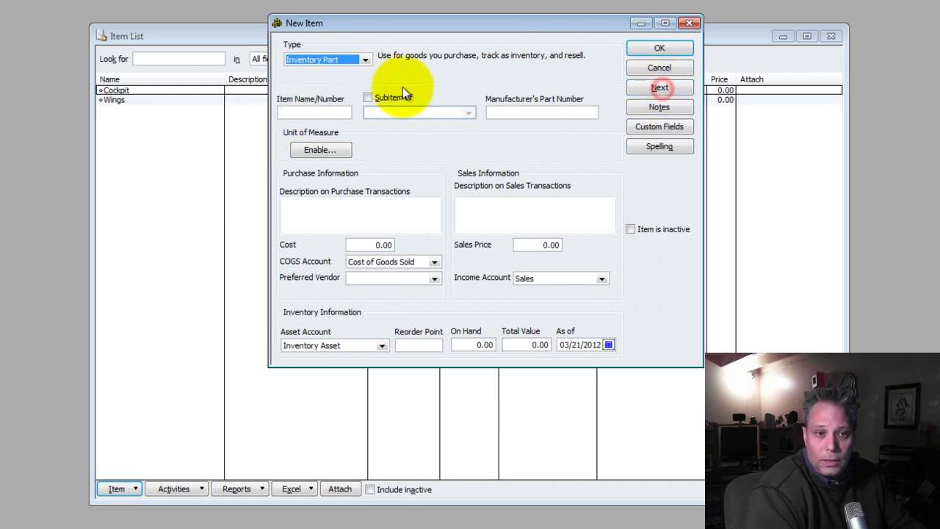
pyautogui.click(320, 113)
pyautogui.write('C')
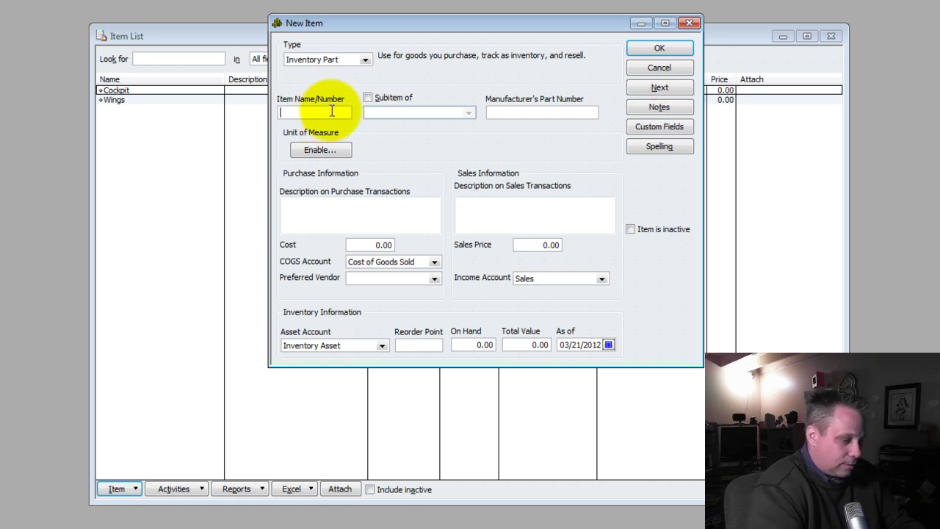
pyautogui.write('abin')
pyautogui.press('Tab')
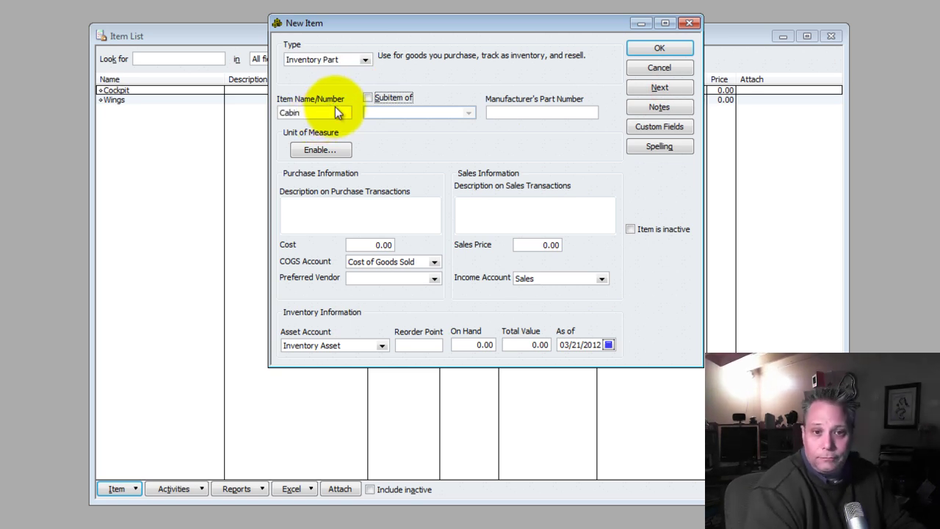
pyautogui.click(655, 87)
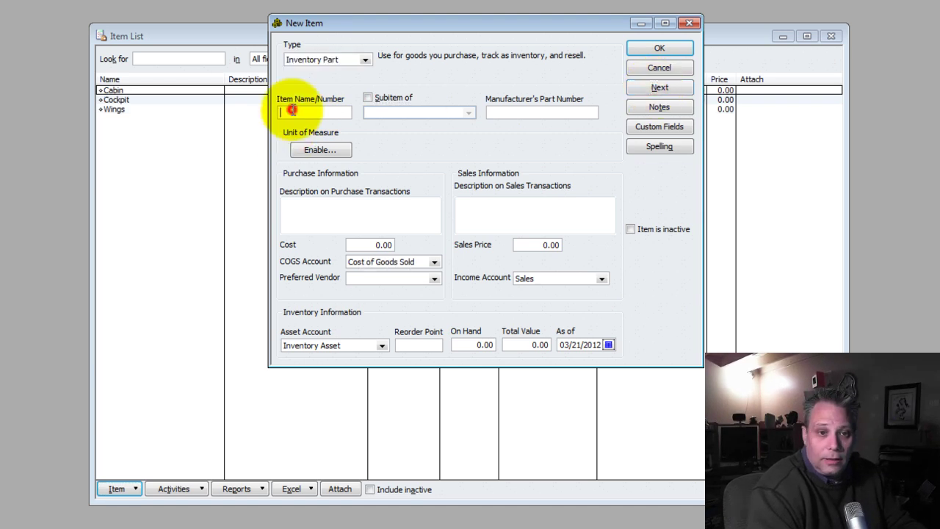
# - Add Landing Gear as the last inventory part and review the items in the Item List
pyautogui.click(293, 110)
pyautogui.write('Landing Gear')
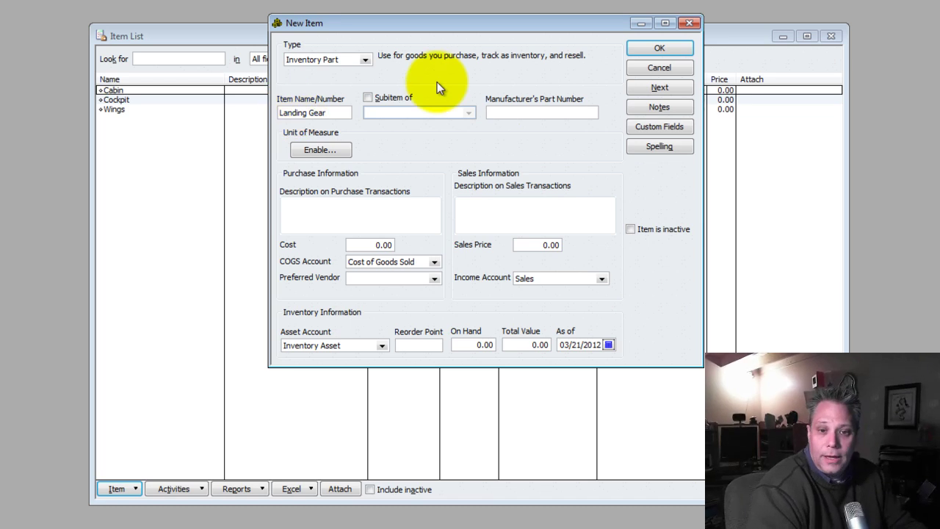
pyautogui.click(657, 48)
pyautogui.click(114, 90)
pyautogui.click(115, 100)
pyautogui.click(116, 119)
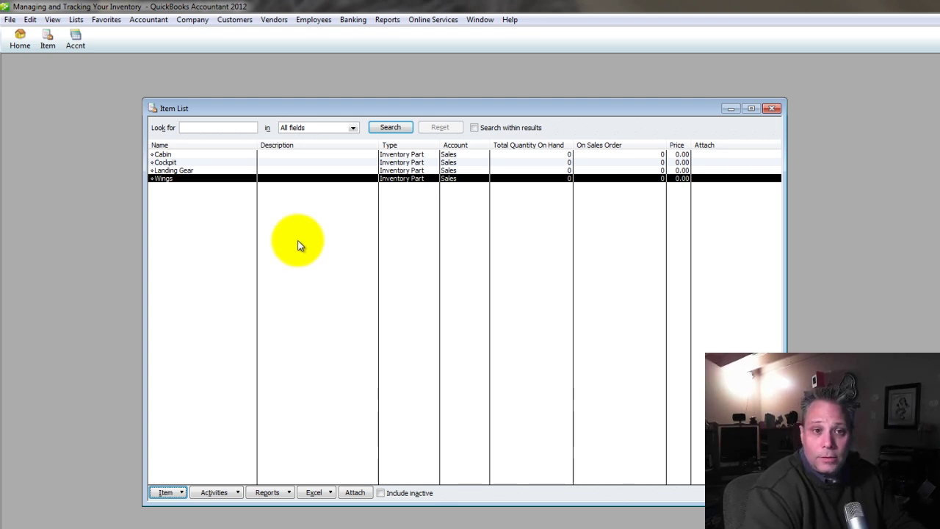
pyautogui.click(286, 22)
# - Start a bill from My Supplier with itemized inventory lines
pyautogui.click(292, 56)
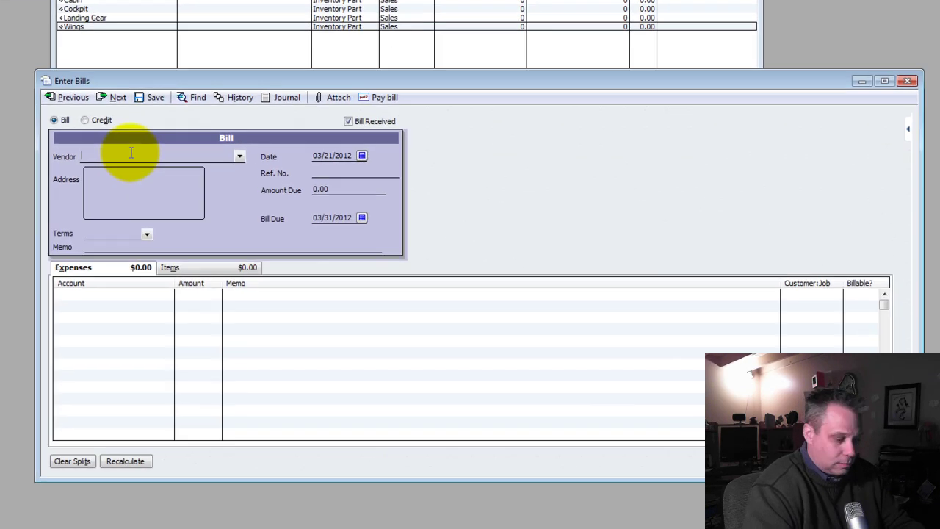
pyautogui.write('My Supplier')
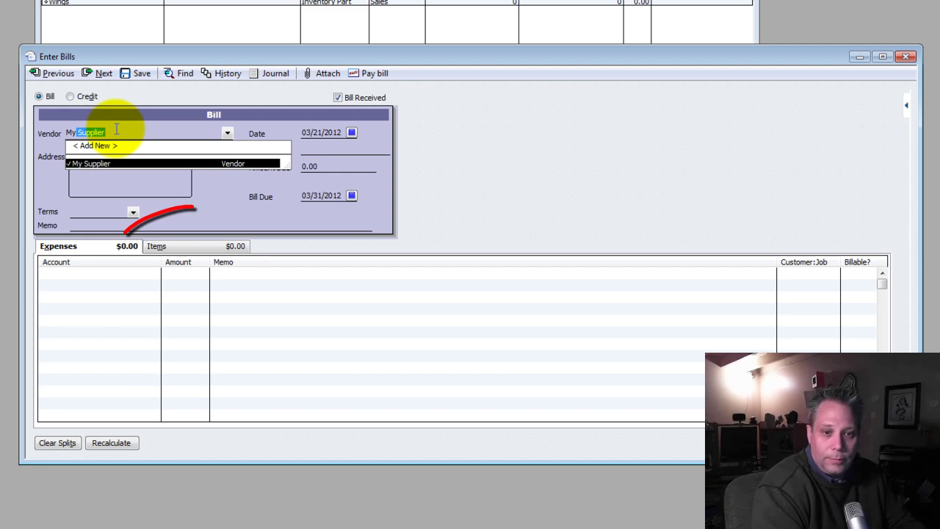
pyautogui.press('Tab')
pyautogui.press('Tab')
pyautogui.press('Tab')
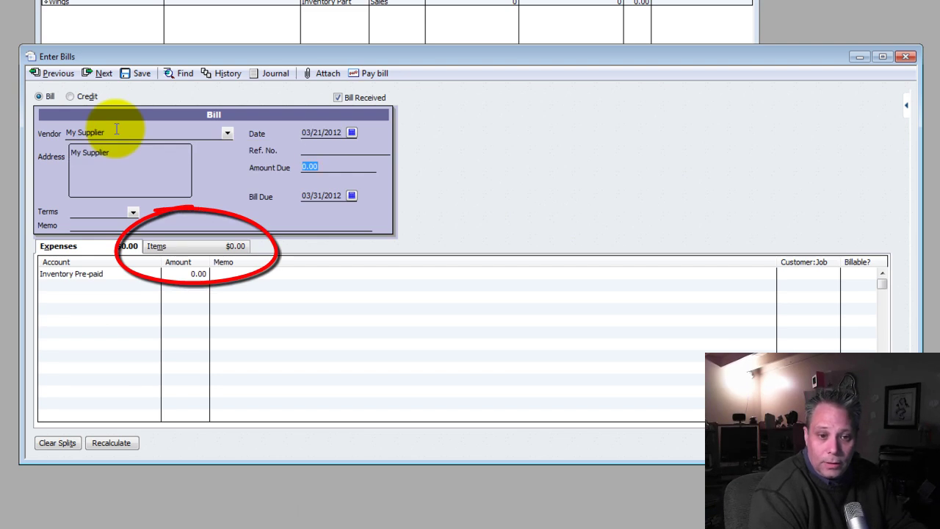
pyautogui.click(157, 247)
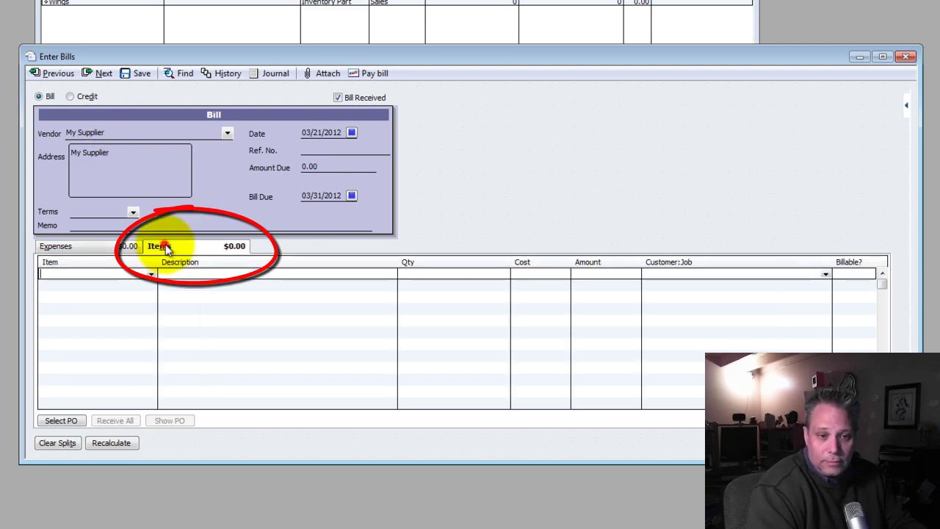
# - Add 2 Cabin at 200,000 each and update Cabin's stored cost
pyautogui.click(147, 278)
pyautogui.click(55, 303)
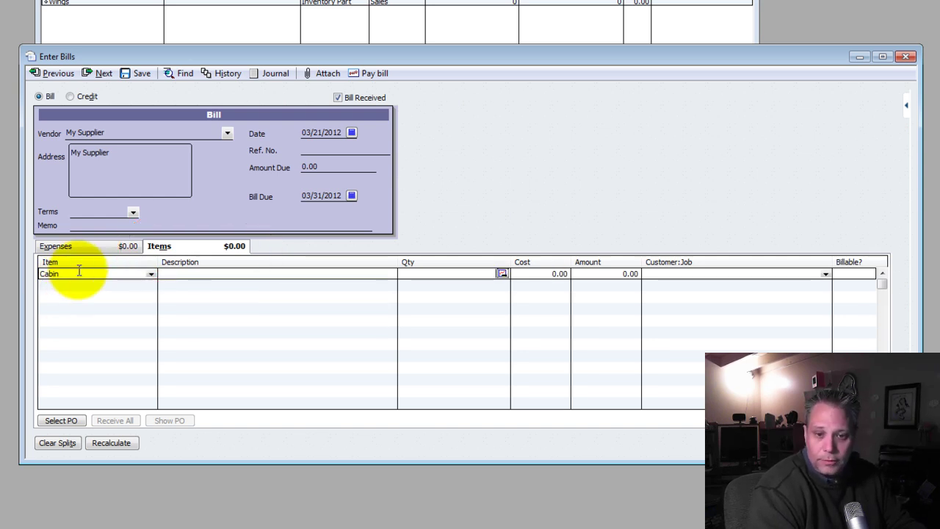
pyautogui.press('Tab')
pyautogui.write('2')
pyautogui.press('Tab')
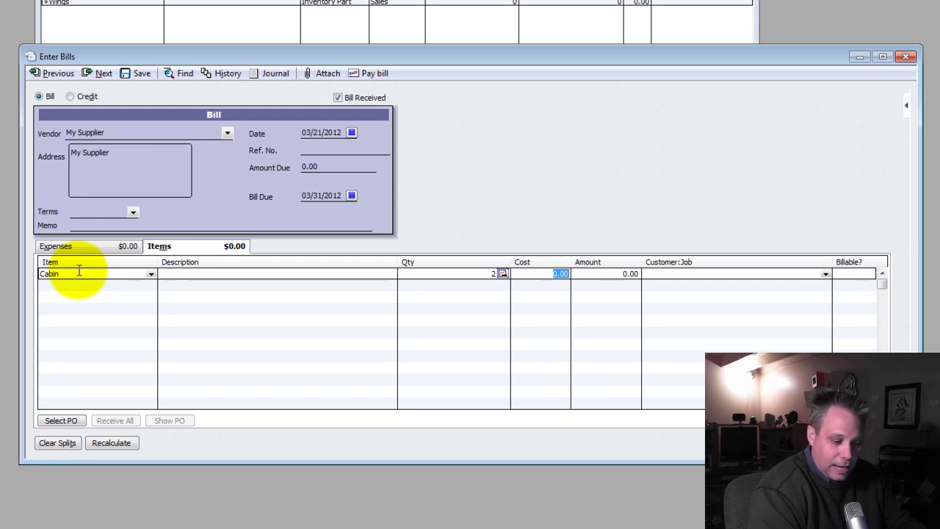
pyautogui.write('200000')
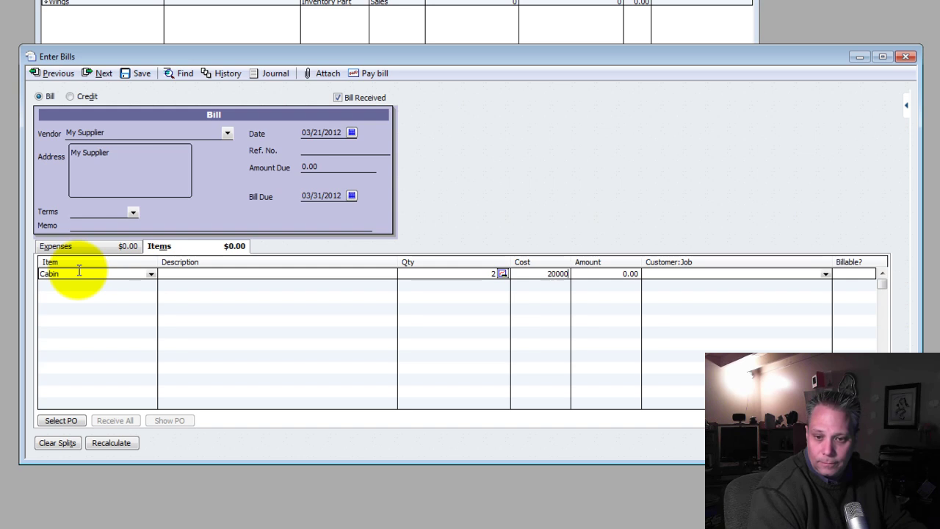
pyautogui.press('Tab')
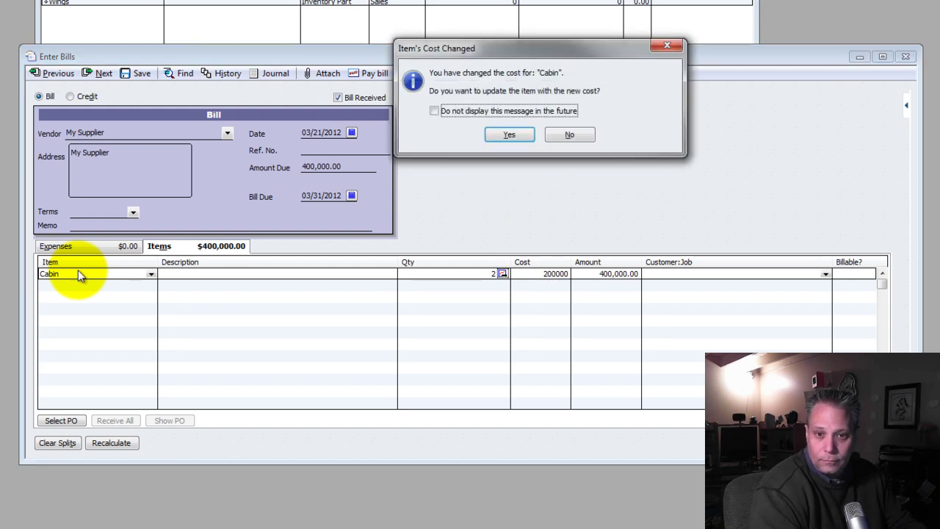
pyautogui.click(435, 110)
pyautogui.click(514, 135)
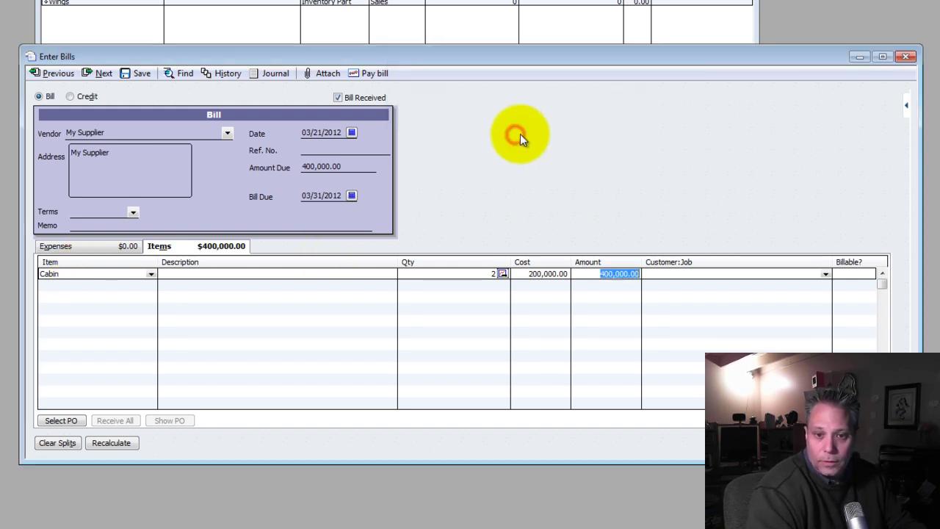
# - Add 2 Cockpit at 300,000 each, correcting the mistyped 30,000 cost
pyautogui.click(75, 288)
pyautogui.click(151, 287)
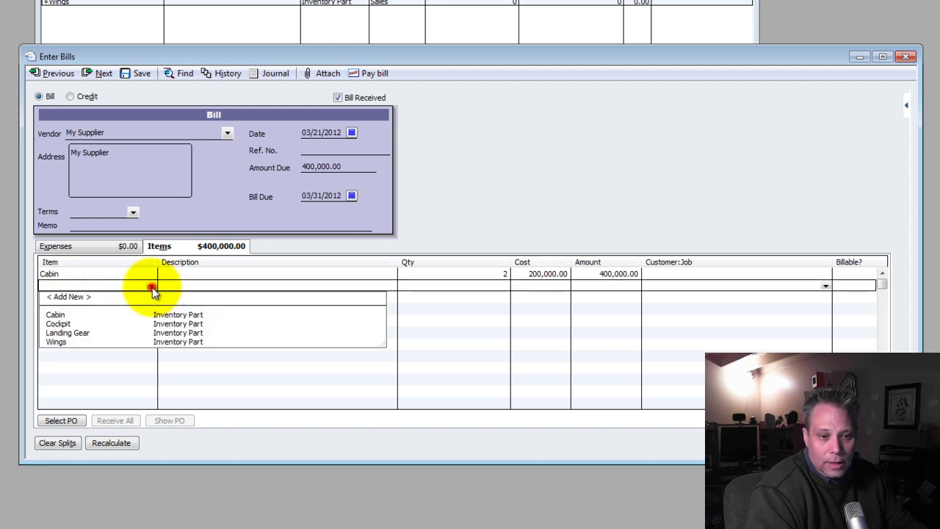
pyautogui.click(58, 323)
pyautogui.press('Tab')
pyautogui.press('Tab')
pyautogui.press('Tab')
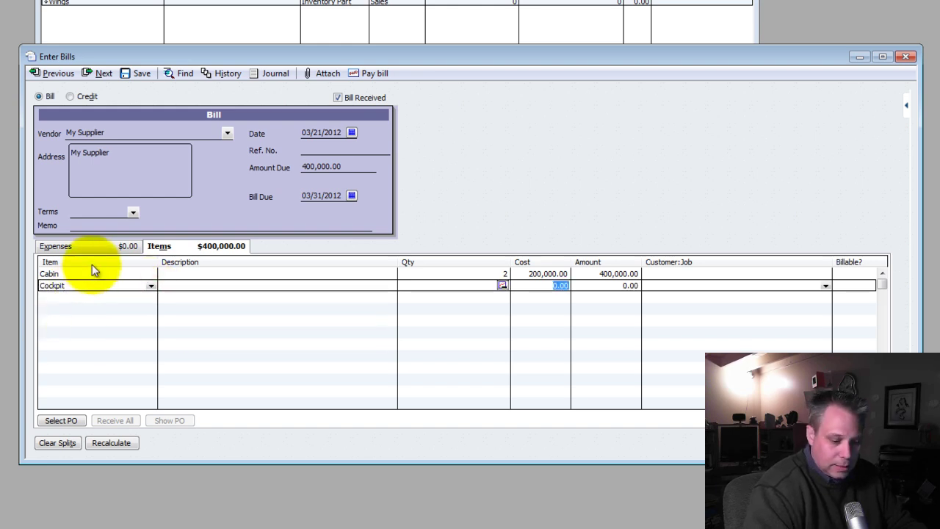
pyautogui.write('30,00')
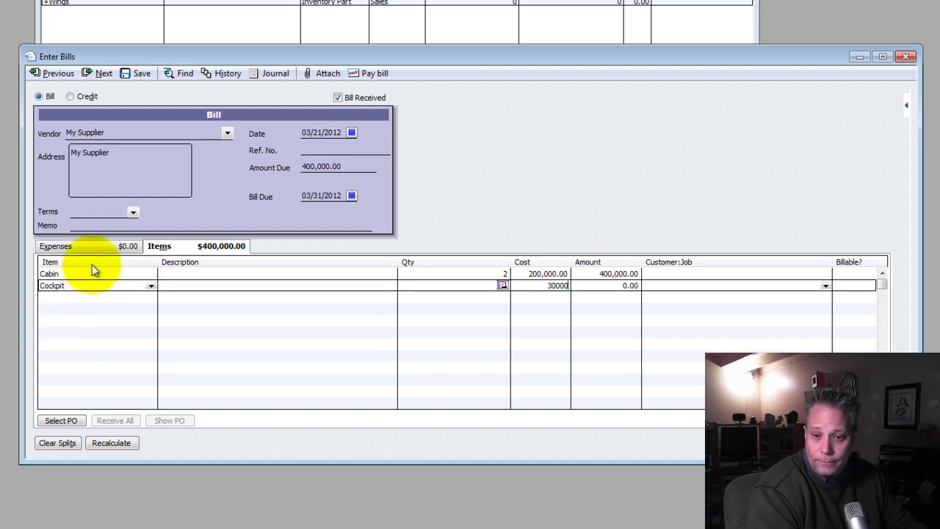
pyautogui.write('0')
pyautogui.press('Tab')
pyautogui.hotkey('shift', 'Tab')
pyautogui.write('300,000')
pyautogui.press('Tab')
pyautogui.hotkey('shift', 'Tab')
pyautogui.write('2')
pyautogui.press('Tab')
pyautogui.press('Tab')
pyautogui.press('Tab')
pyautogui.press('Tab')
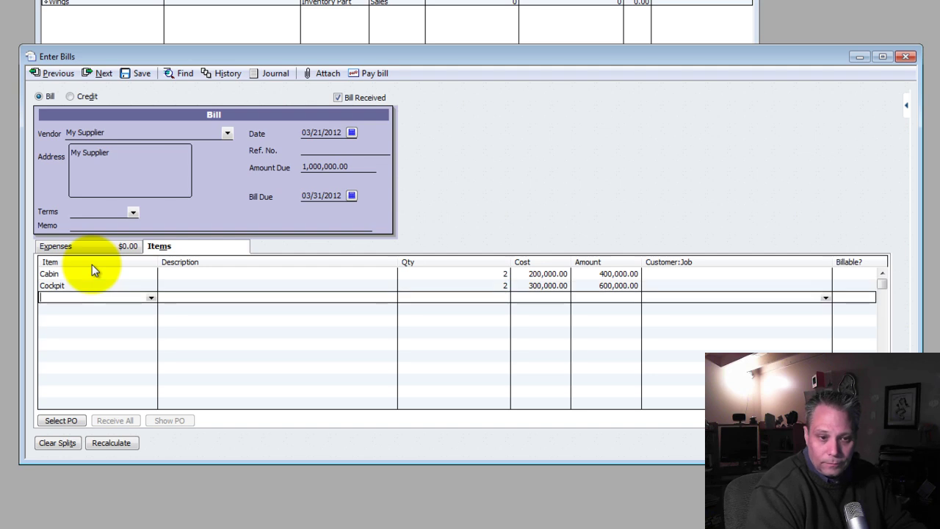
# - Add 4 Landing Gear at 50,000 each to the bill
pyautogui.click(151, 298)
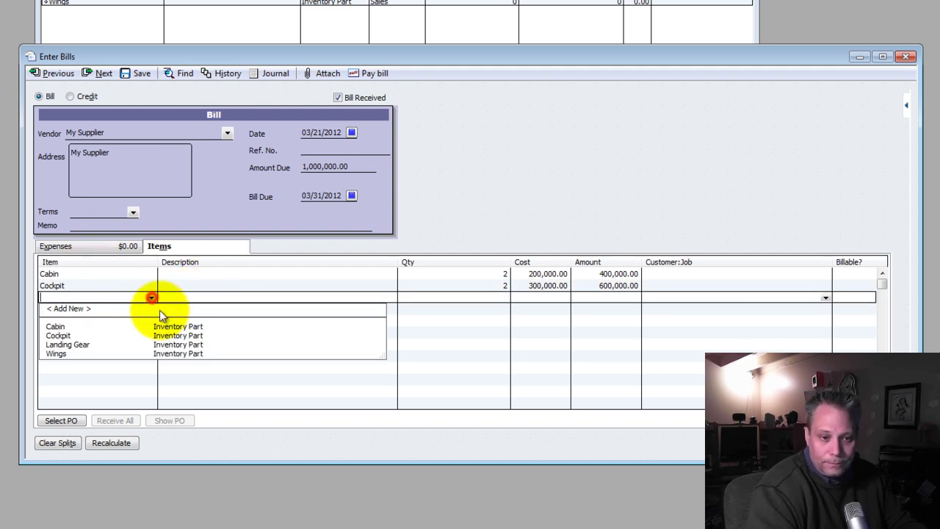
pyautogui.click(63, 345)
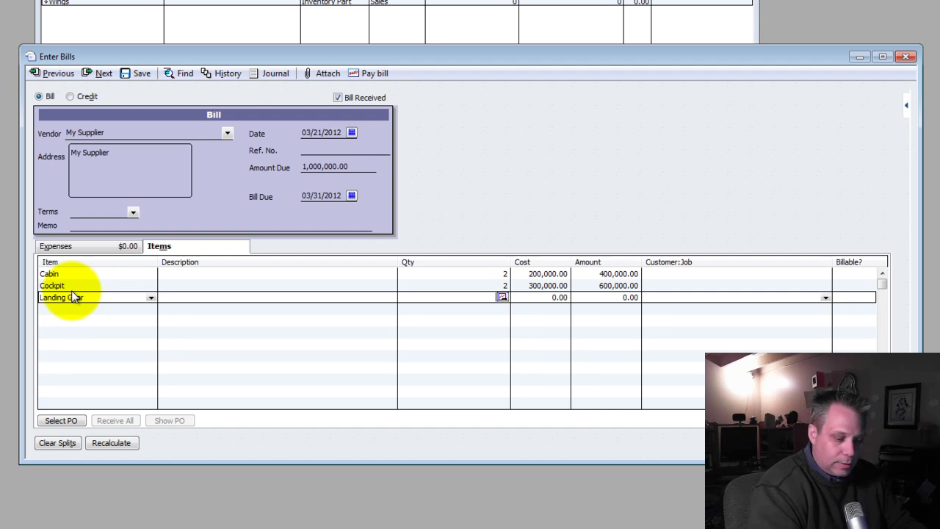
pyautogui.write('4')
pyautogui.press('Tab')
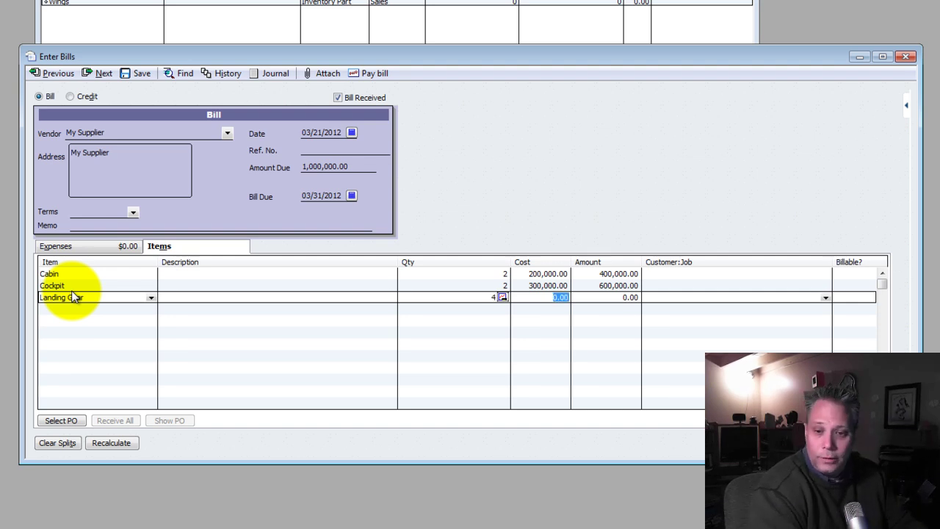
pyautogui.write('50000')
pyautogui.press('Tab')
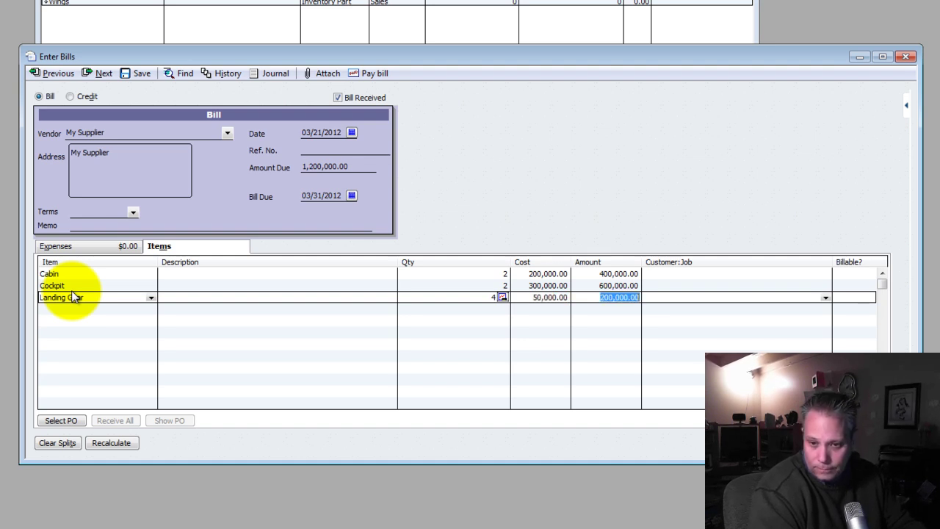
pyautogui.press('Tab')
pyautogui.press('Tab')
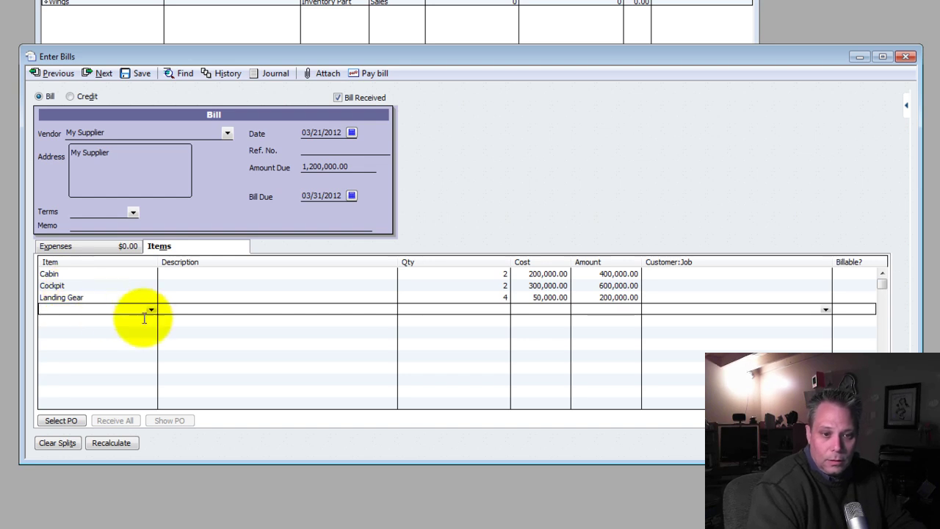
# - Add 4 Wings at 100,000 each and save and close the bill
pyautogui.click(150, 310)
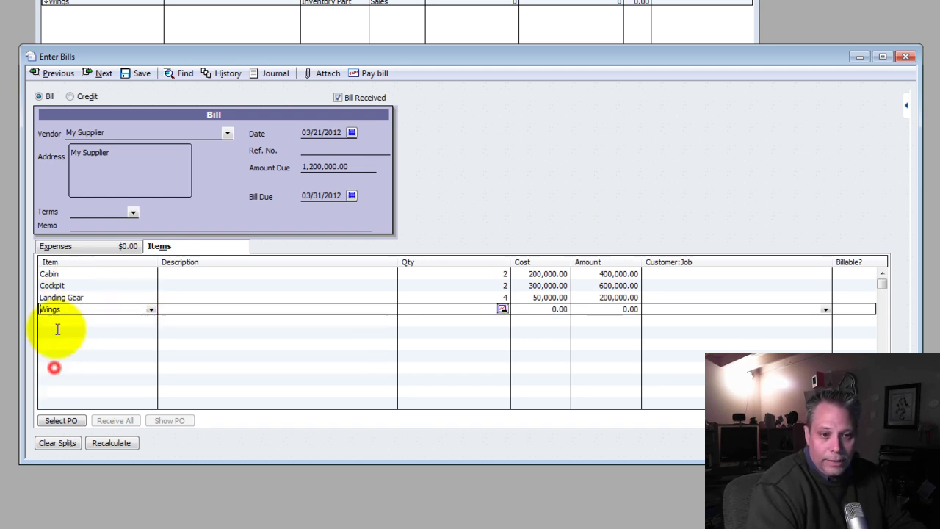
pyautogui.press('Tab')
pyautogui.press('Tab')
pyautogui.write('4')
pyautogui.press('Tab')
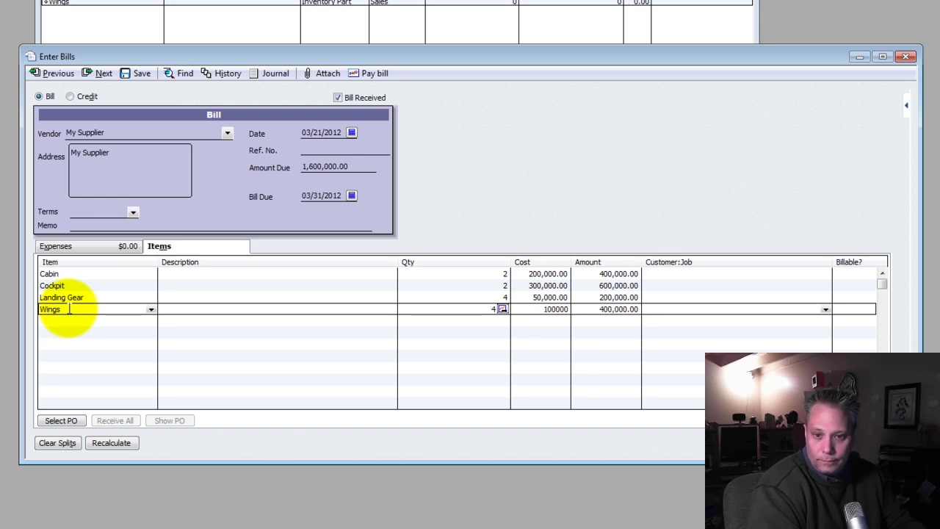
pyautogui.press('Tab')
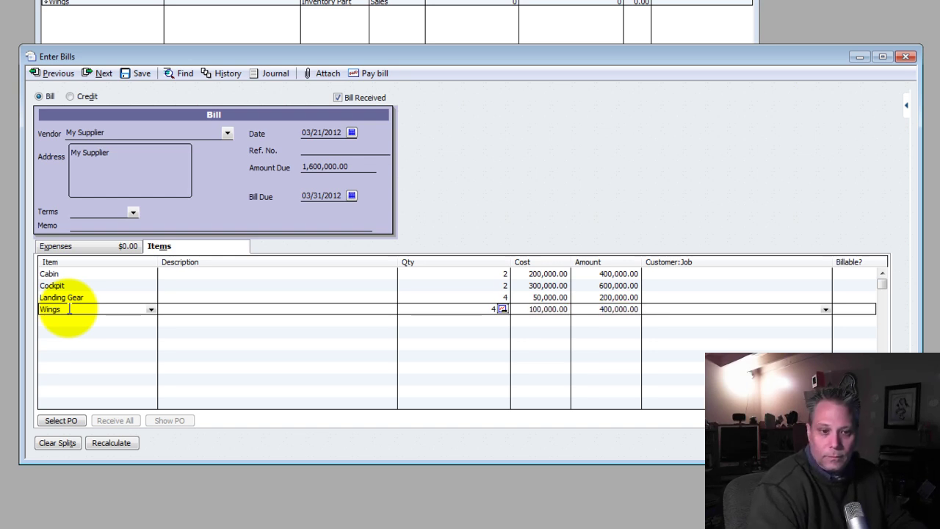
pyautogui.click(60, 320)
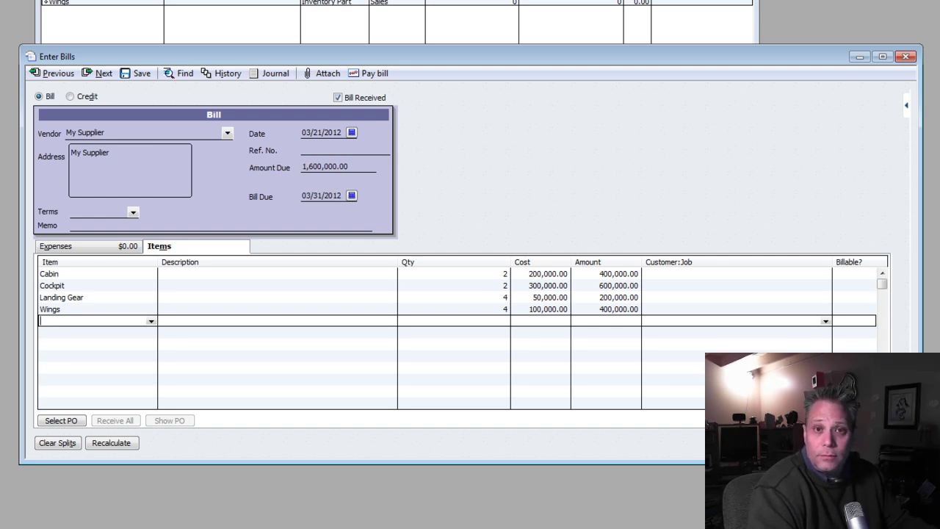
pyautogui.hotkey('alt', 'a')
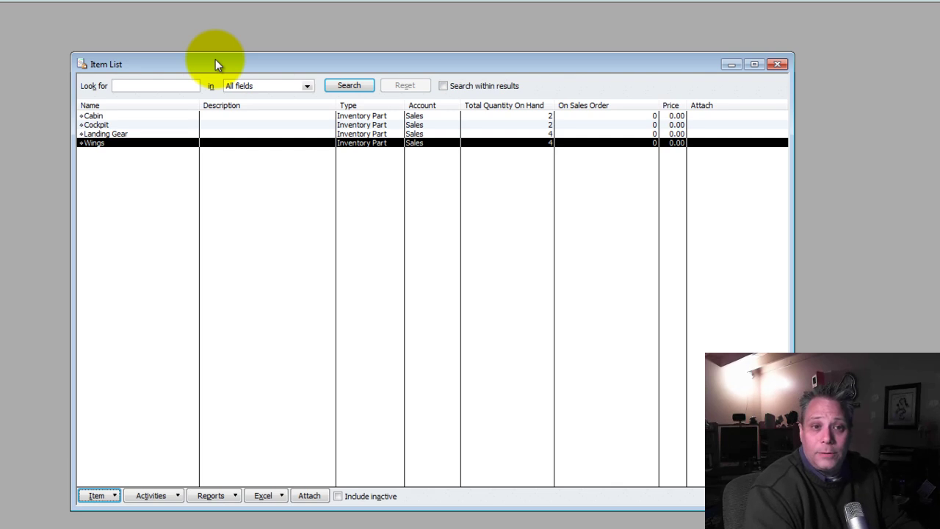
# - Create a new Inventory Assembly item named Airplane
pyautogui.click(112, 494)
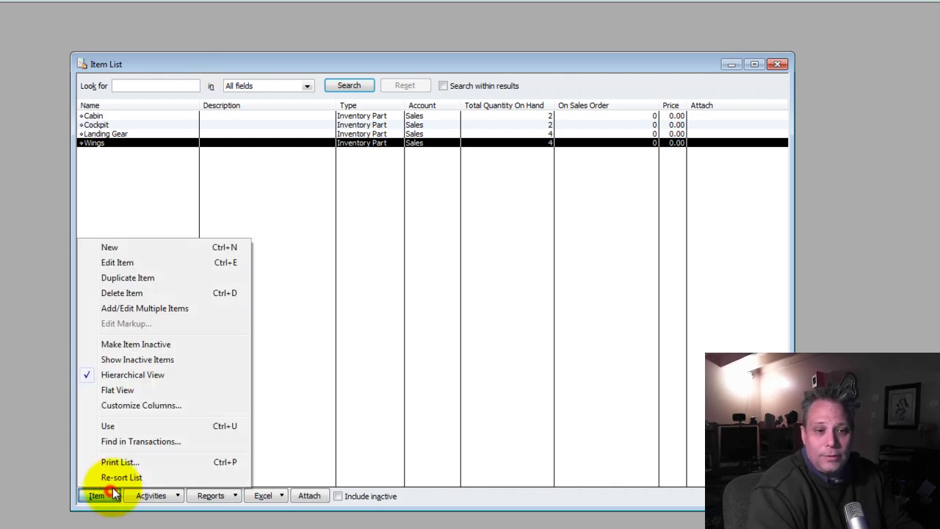
pyautogui.click(110, 247)
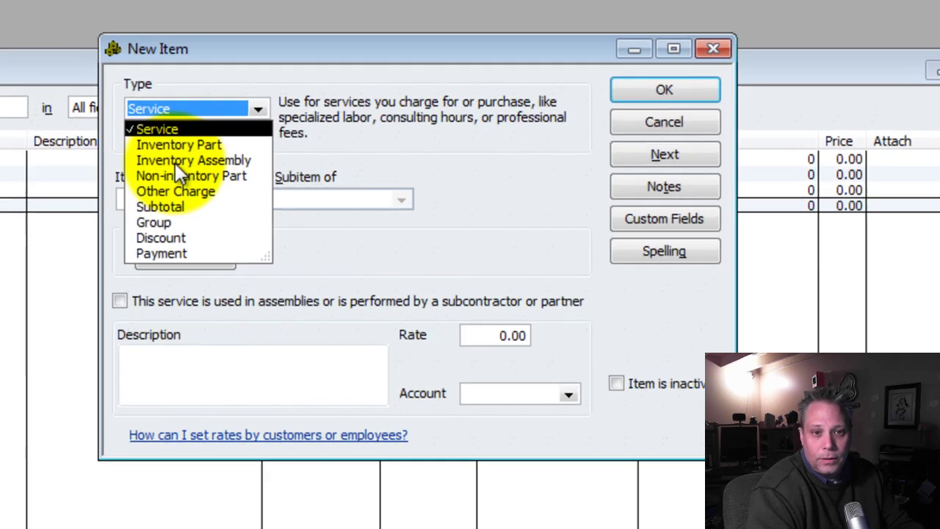
pyautogui.click(296, 116)
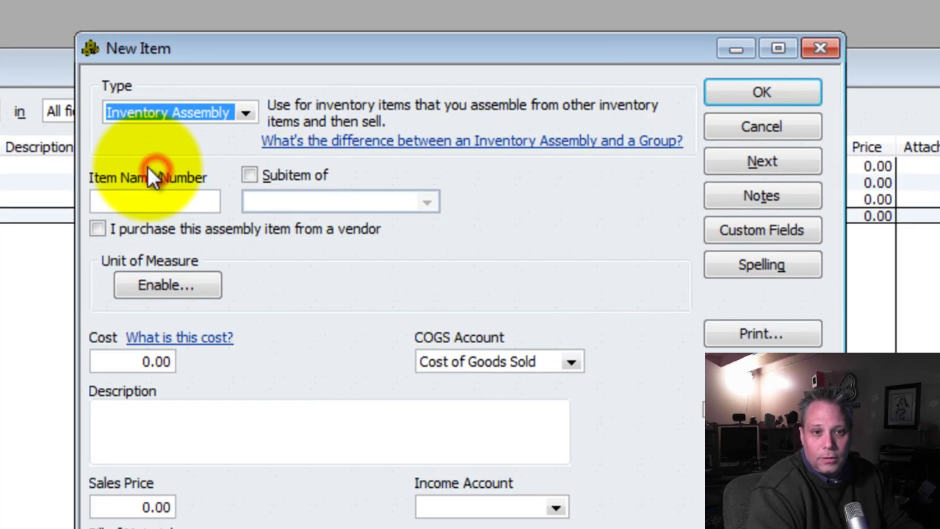
pyautogui.click(283, 133)
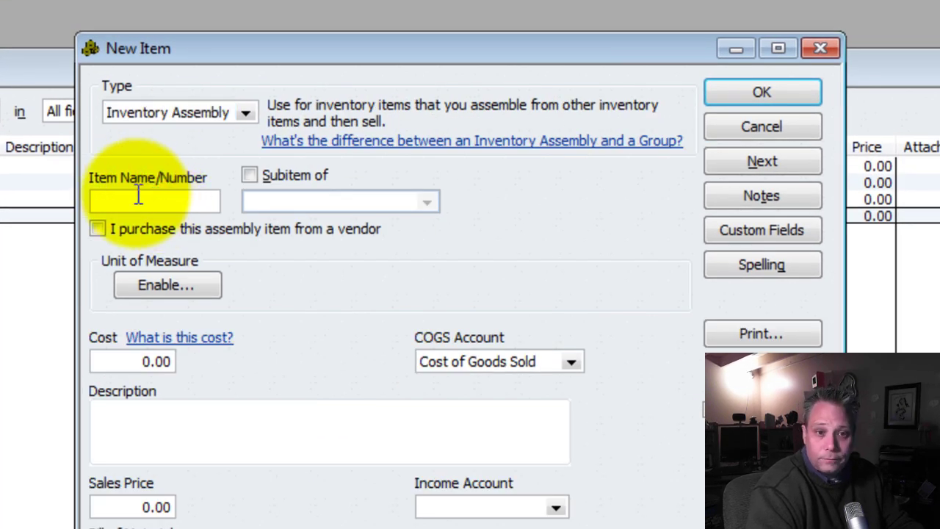
pyautogui.write('Airplane')
pyautogui.press('Tab')
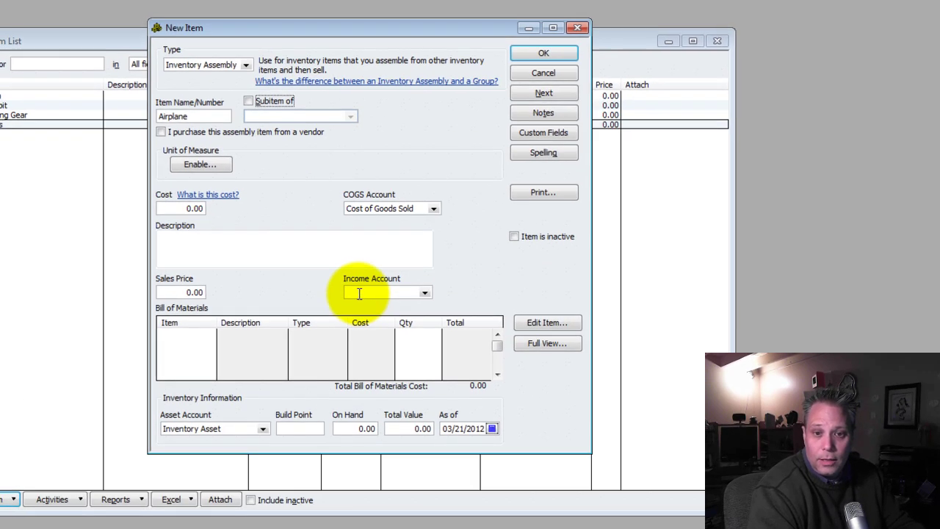
# - Set Airplane's income account to Airplane Sales and its sales price to 2,000,000
pyautogui.click(444, 505)
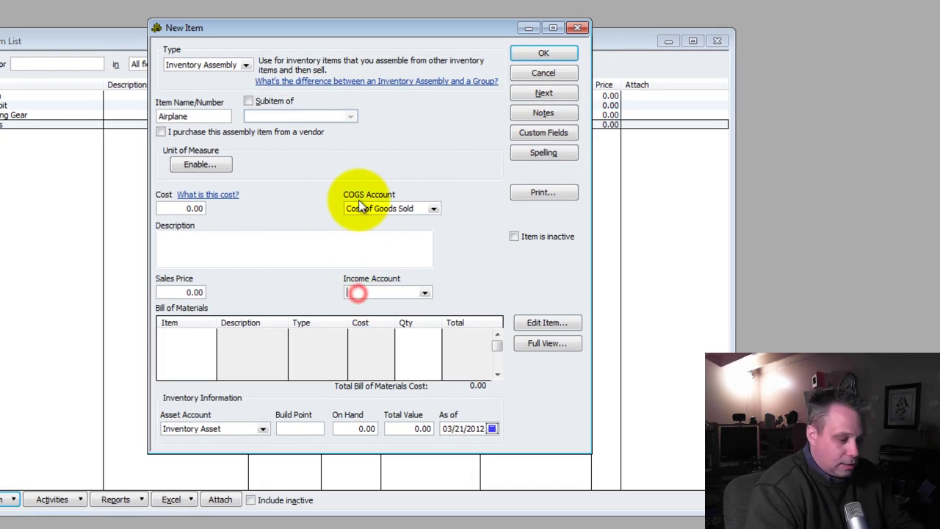
pyautogui.write('Airplane Sales')
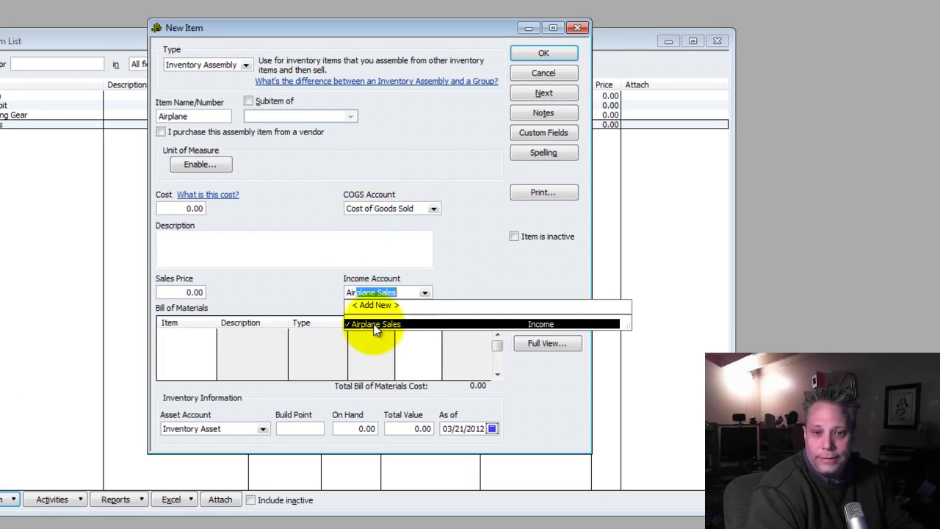
pyautogui.click(372, 324)
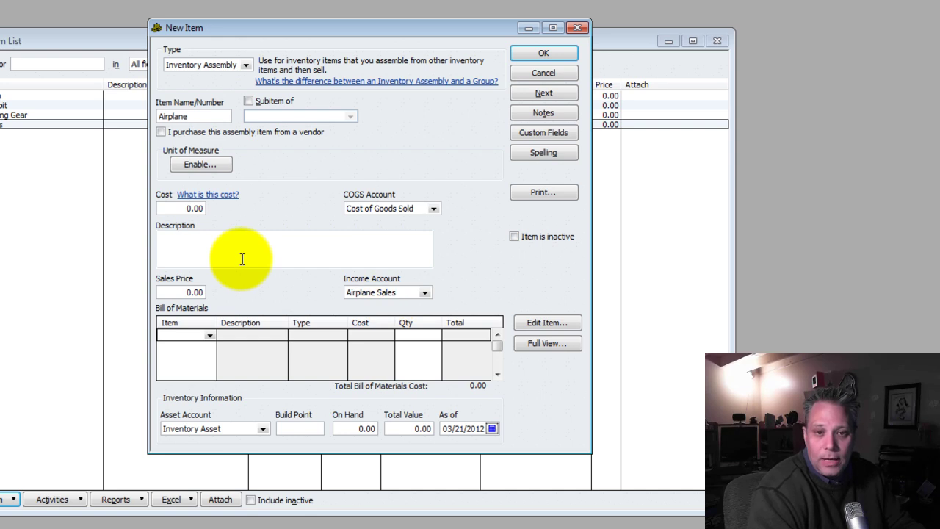
pyautogui.click(419, 207)
pyautogui.click(179, 291)
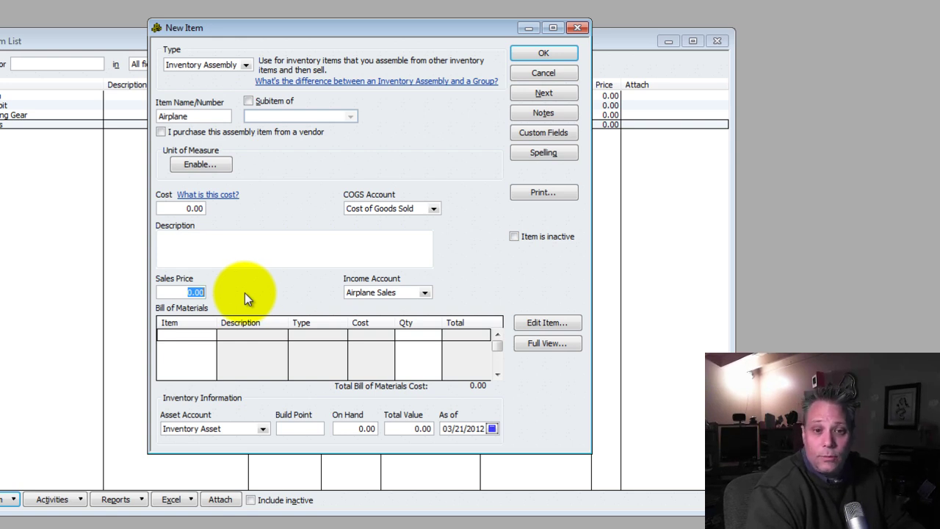
pyautogui.write('2000000')
pyautogui.press('Tab')
pyautogui.press('Tab')
pyautogui.click(183, 334)
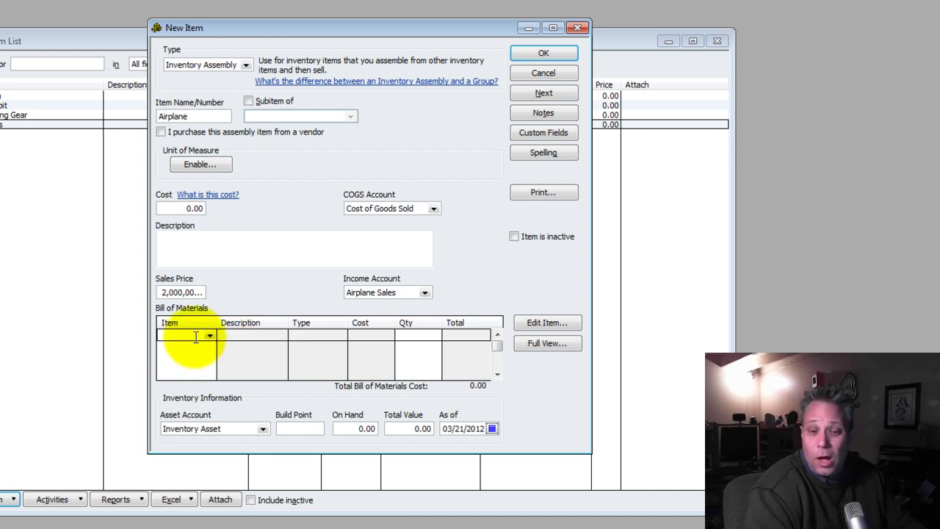
# - Add 1 Cabin and 1 Cockpit to Airplane's bill of materials
pyautogui.click(547, 343)
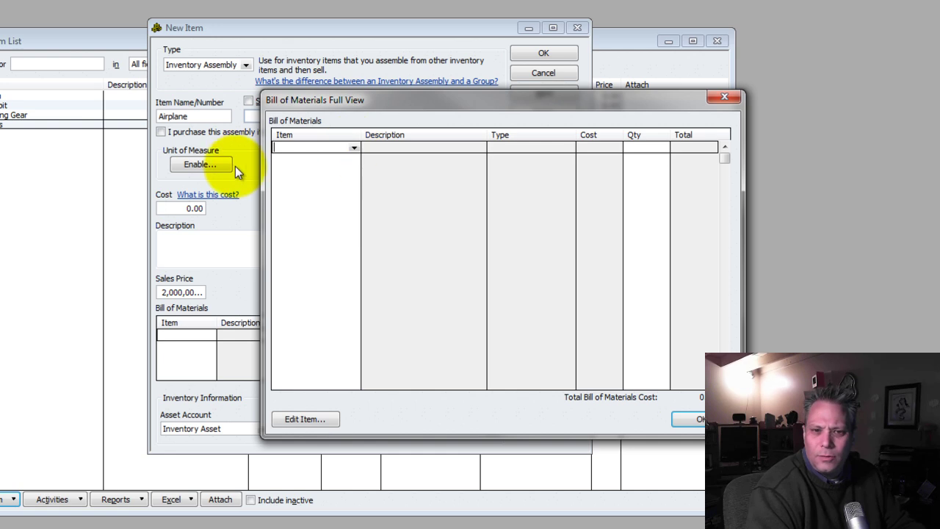
pyautogui.click(355, 148)
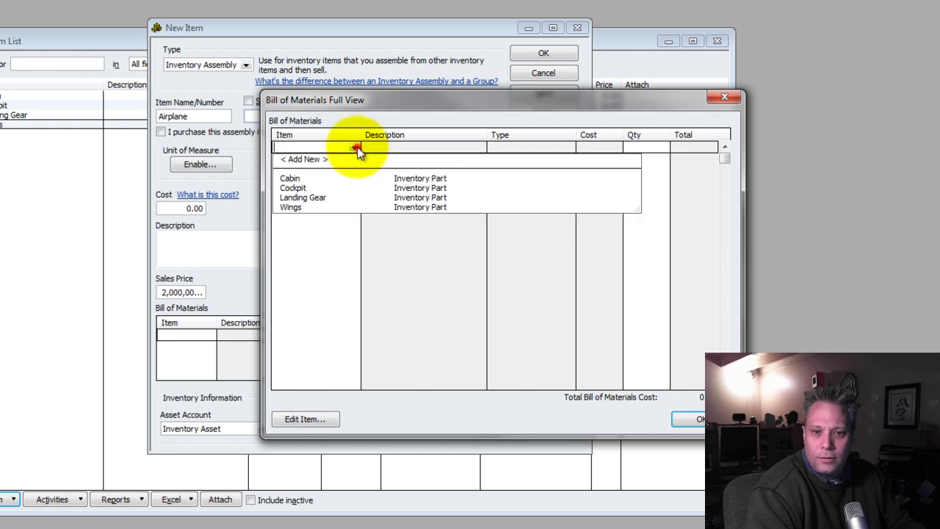
pyautogui.click(299, 180)
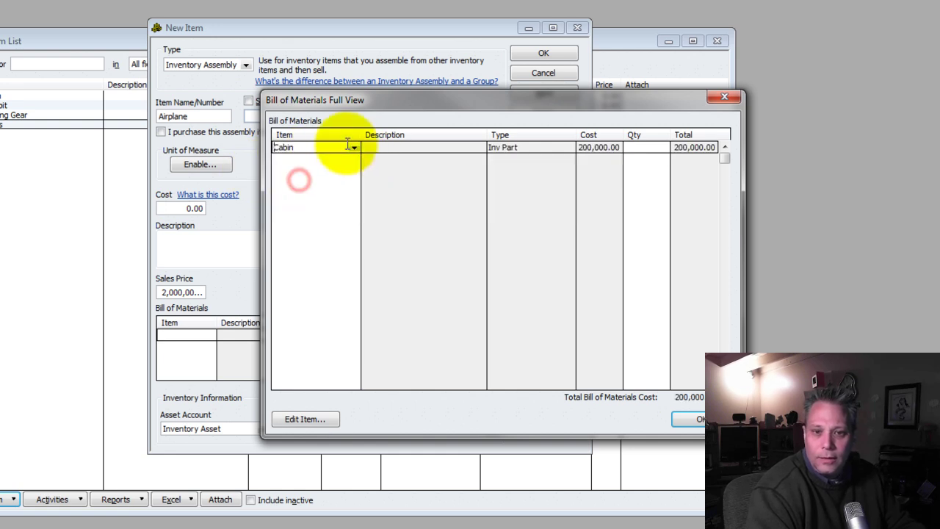
pyautogui.click(645, 147)
pyautogui.write('1')
pyautogui.press('Tab')
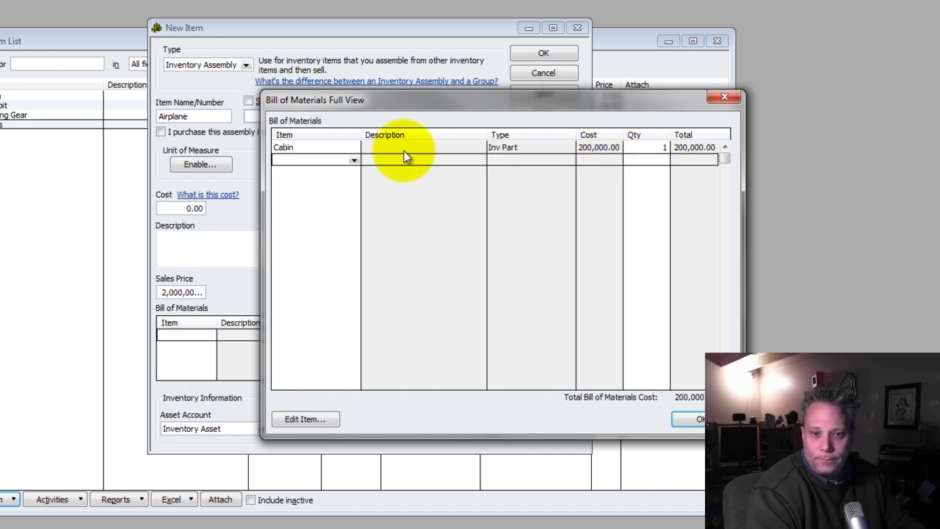
pyautogui.click(354, 160)
pyautogui.click(295, 200)
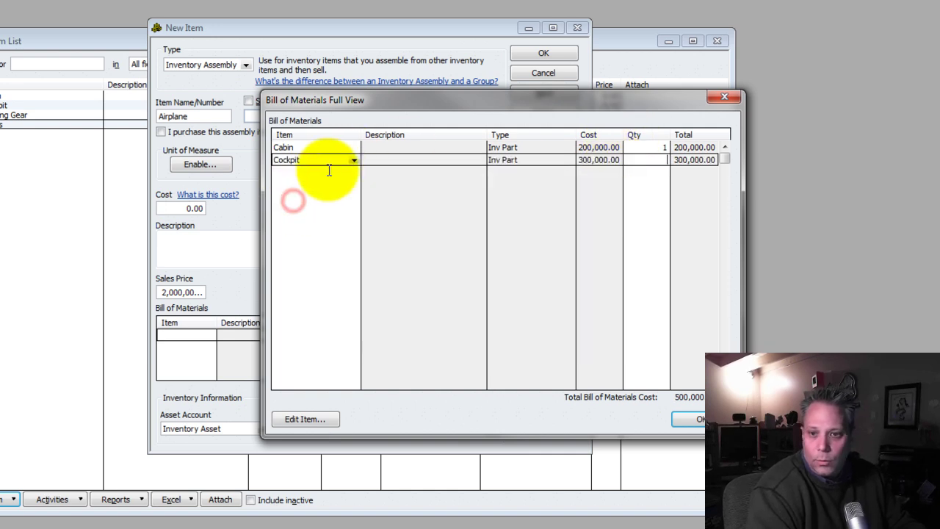
pyautogui.press('Tab')
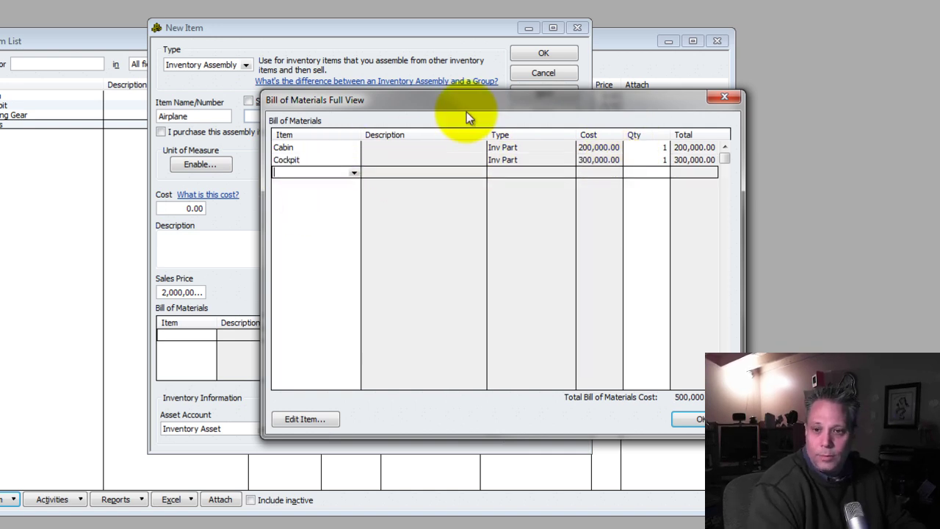
# - Add 2 Landing Gear and 2 Wings, then save the Airplane assembly
pyautogui.click(353, 172)
pyautogui.click(301, 221)
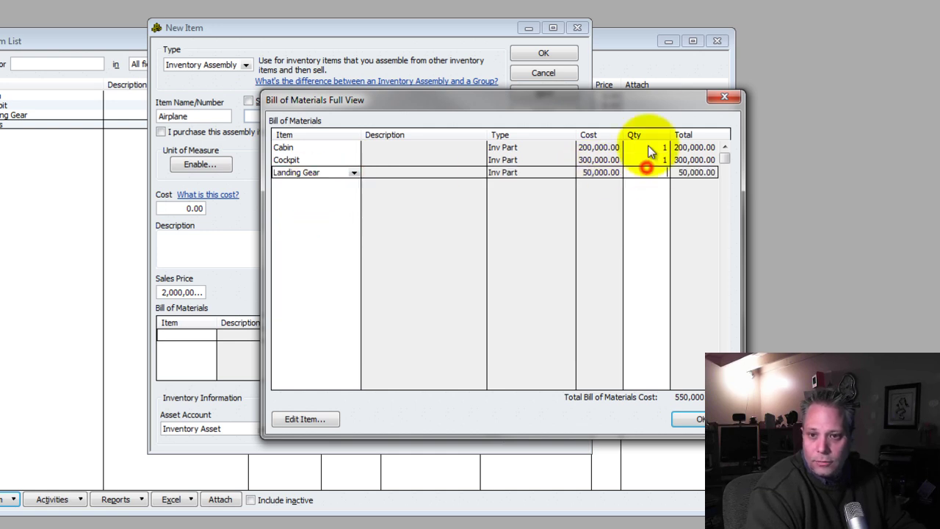
pyautogui.press('Tab')
pyautogui.write('2')
pyautogui.press('Tab')
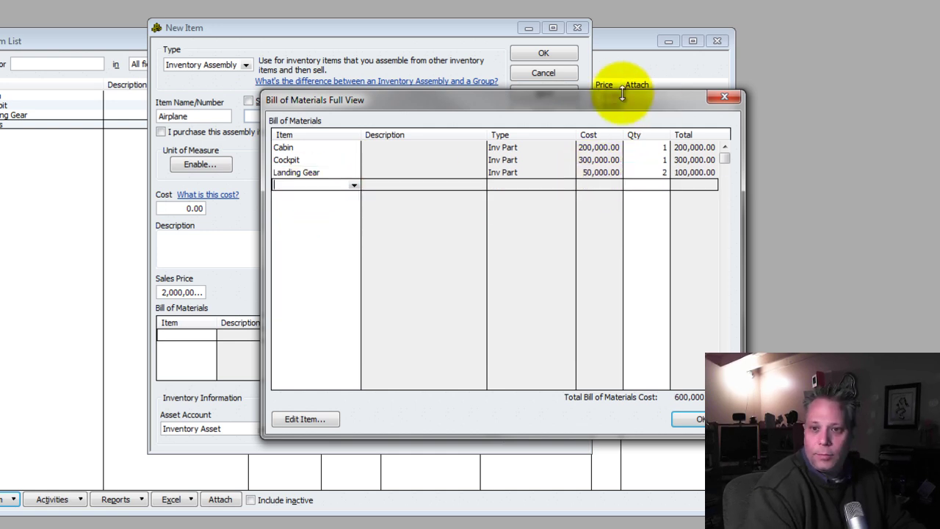
pyautogui.click(353, 185)
pyautogui.click(290, 244)
pyautogui.write('2')
pyautogui.press('Tab')
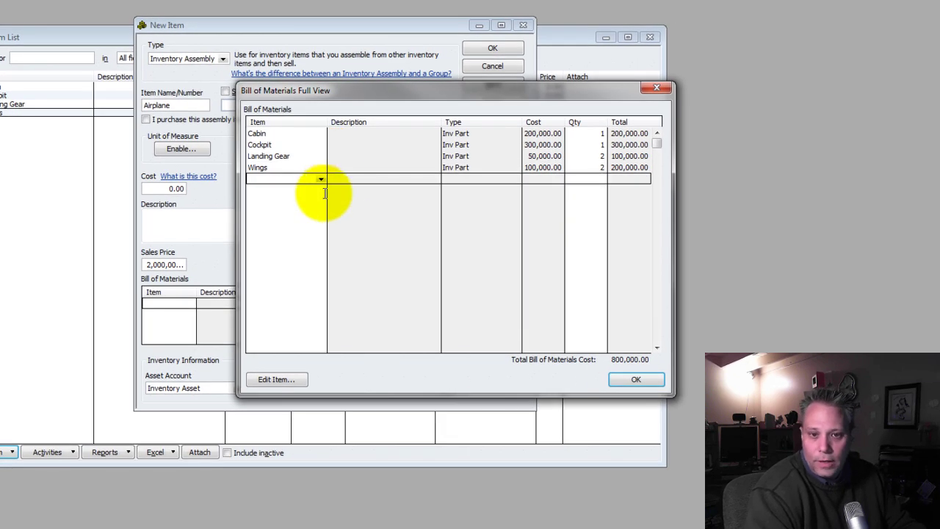
pyautogui.click(636, 381)
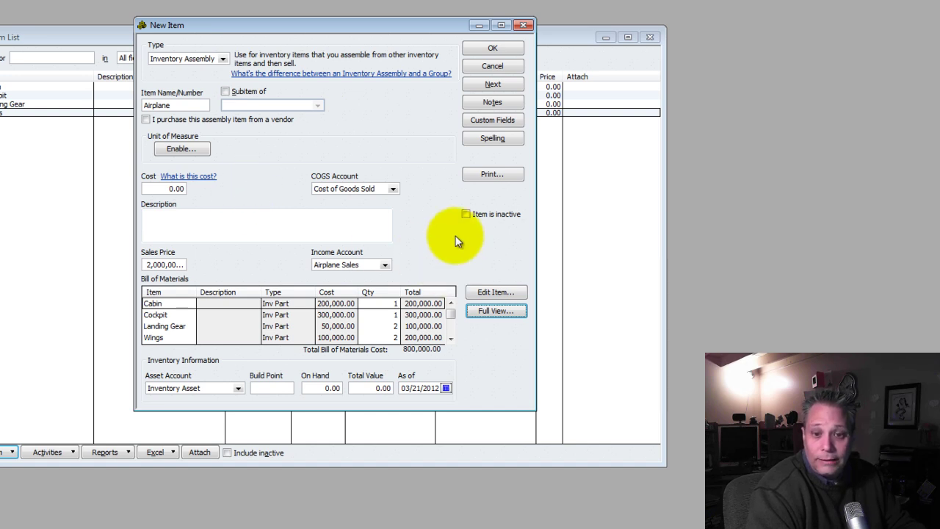
pyautogui.click(492, 48)
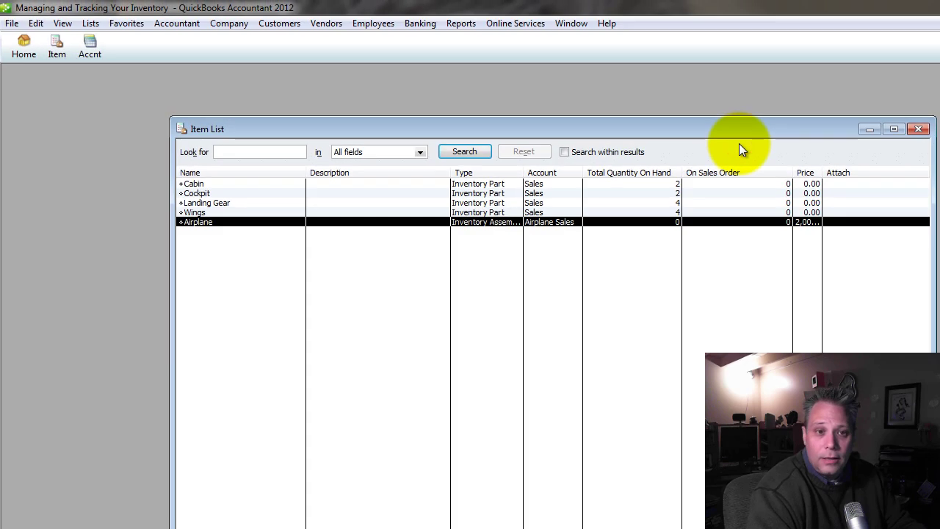
pyautogui.moveTo(463, 147); pyautogui.dragTo(563, 152)
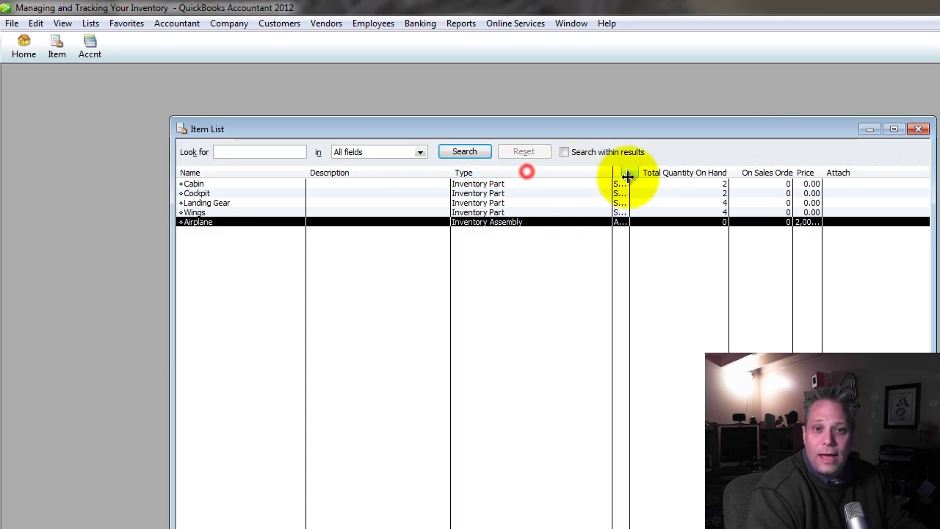
pyautogui.moveTo(628, 176); pyautogui.dragTo(581, 177)
pyautogui.moveTo(454, 176); pyautogui.dragTo(374, 178)
pyautogui.moveTo(581, 173); pyautogui.dragTo(596, 173)
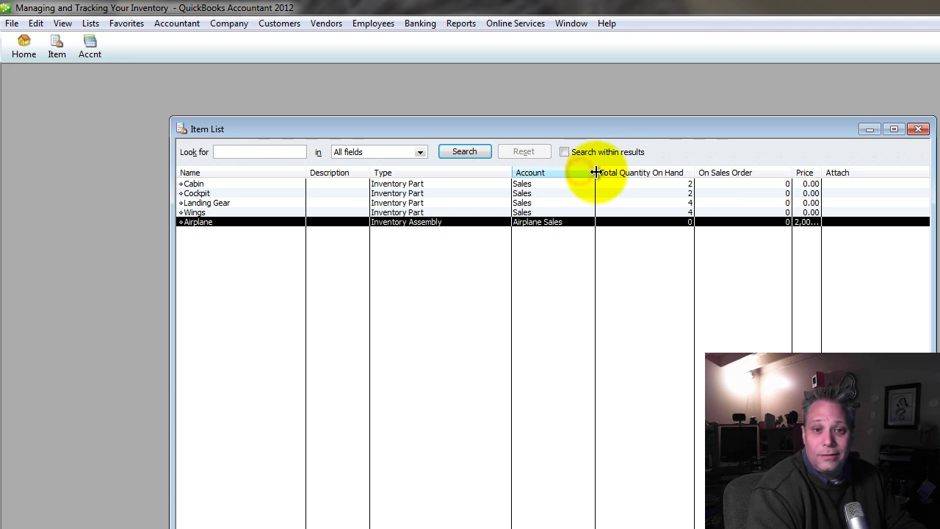
pyautogui.click(458, 272)
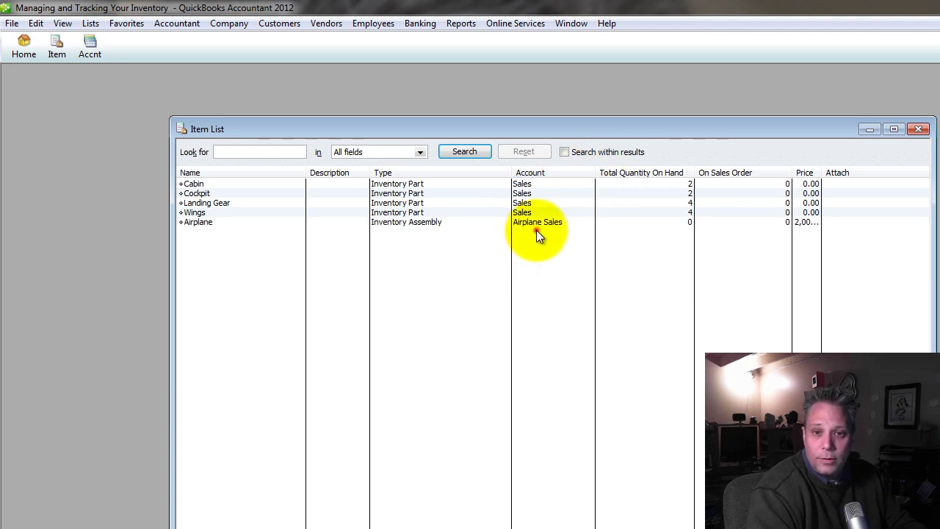
pyautogui.click(681, 223)
pyautogui.press('Up')
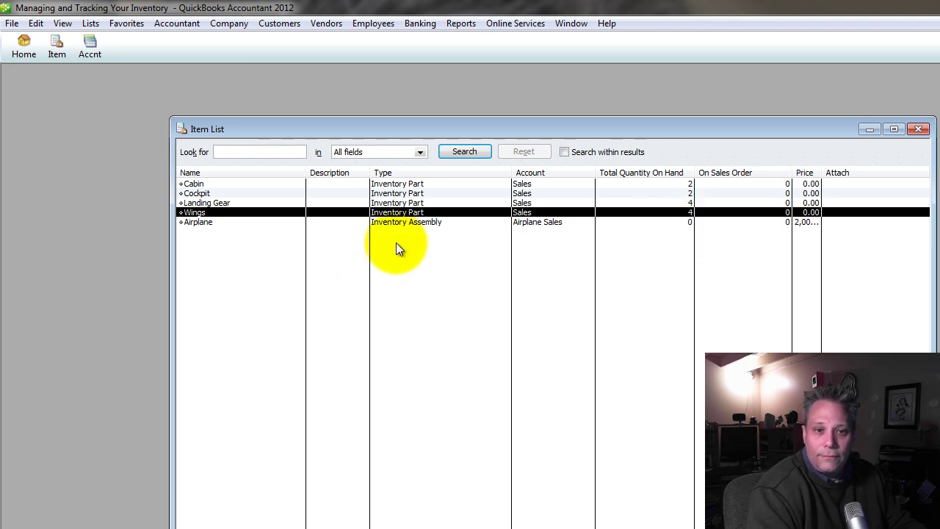
pyautogui.click(206, 225)
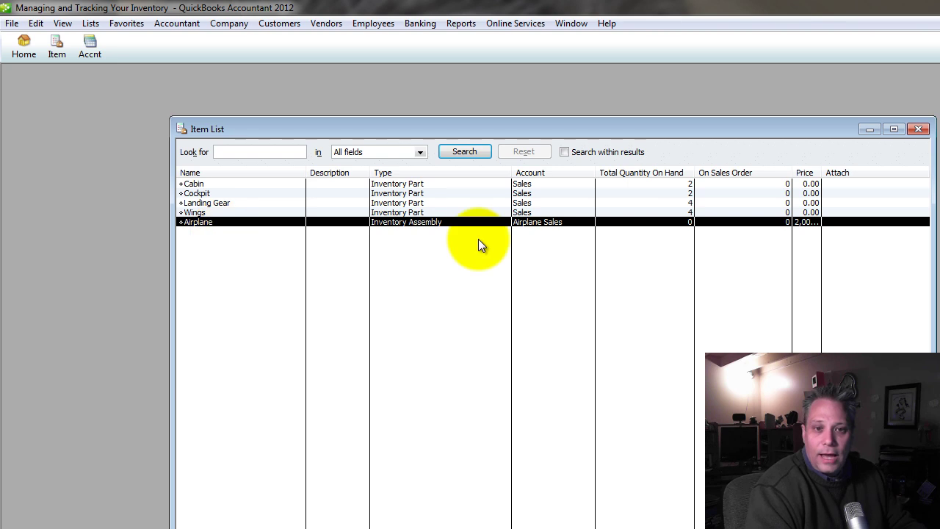
pyautogui.click(688, 184)
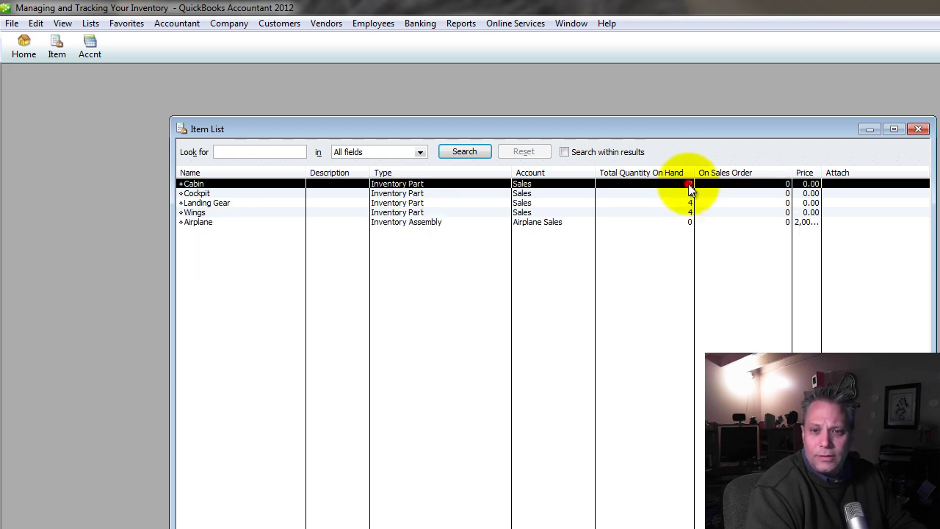
pyautogui.click(690, 203)
pyautogui.click(692, 213)
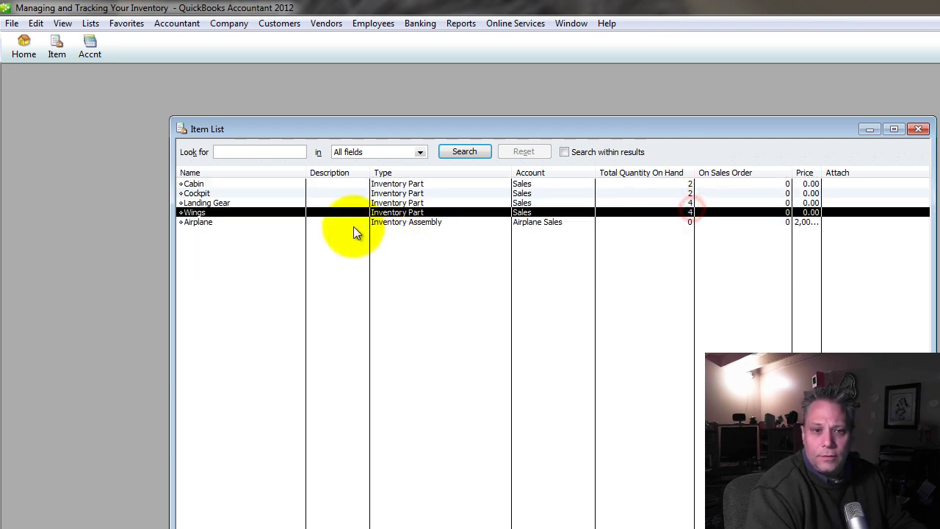
pyautogui.click(206, 226)
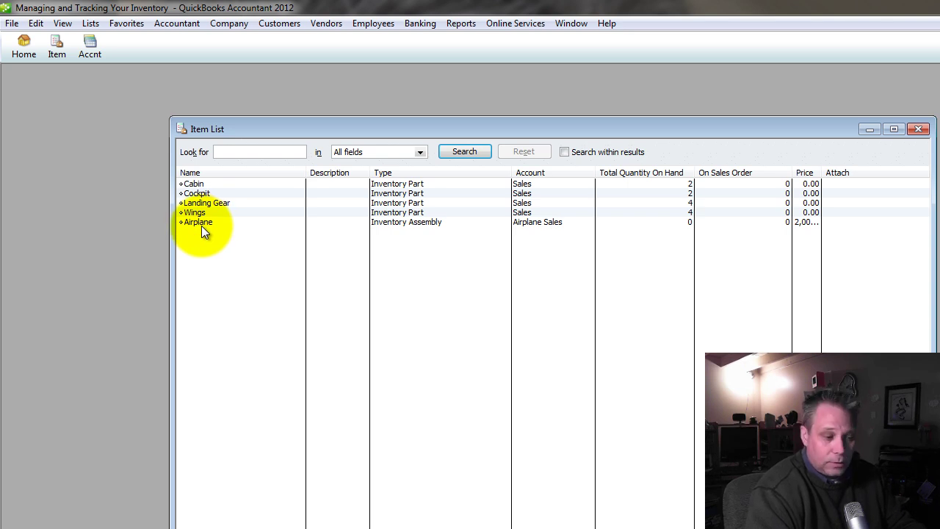
# - Open Build Assemblies from Vendors > Inventory Activities
pyautogui.click(326, 23)
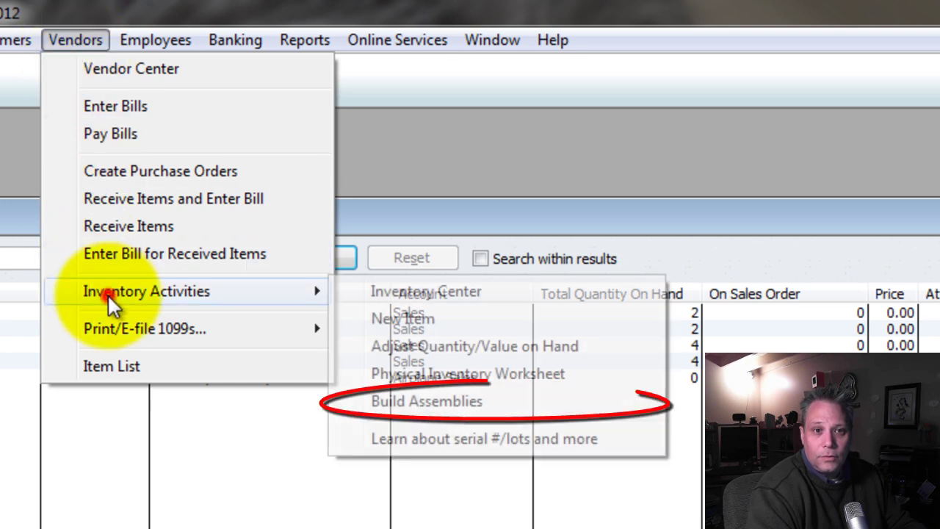
pyautogui.moveTo(95, 290)
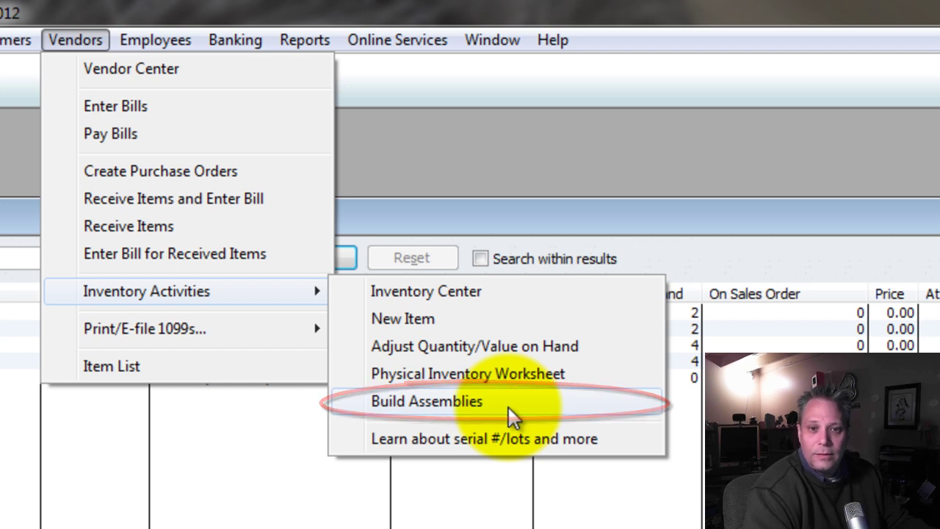
pyautogui.click(512, 413)
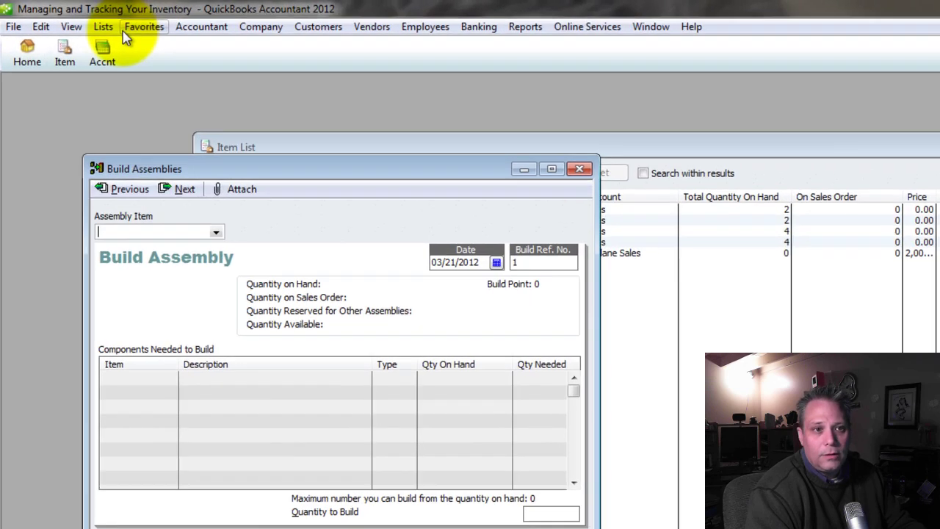
# - Add a Build Assembly shortcut with a chosen icon to the icon bar
pyautogui.click(38, 15)
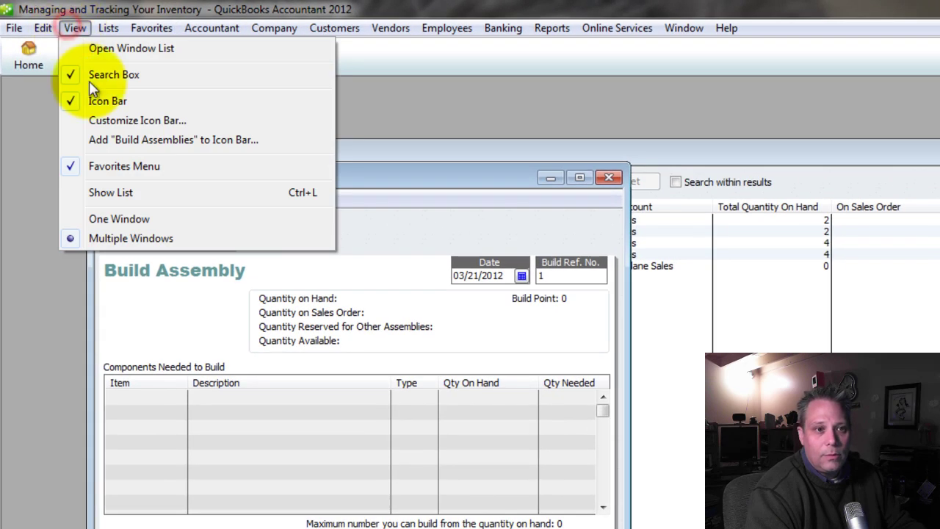
pyautogui.click(150, 140)
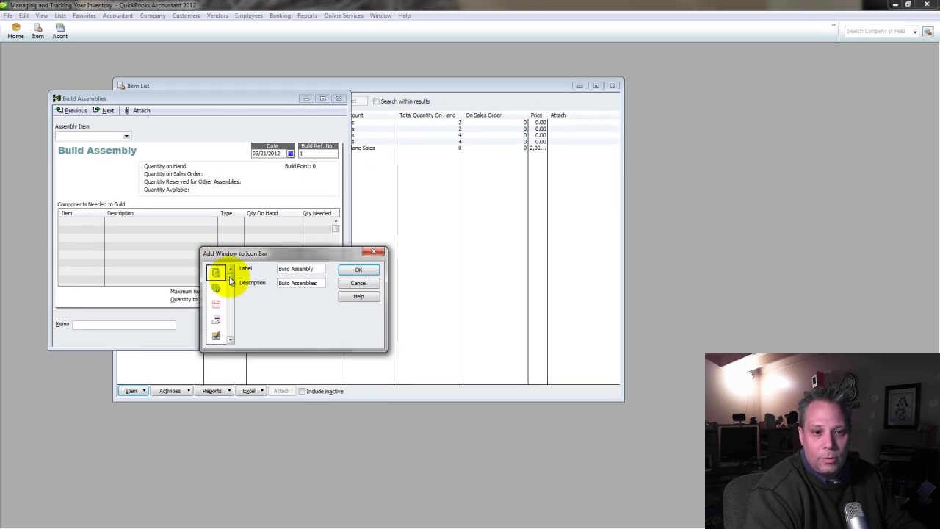
pyautogui.click(412, 495)
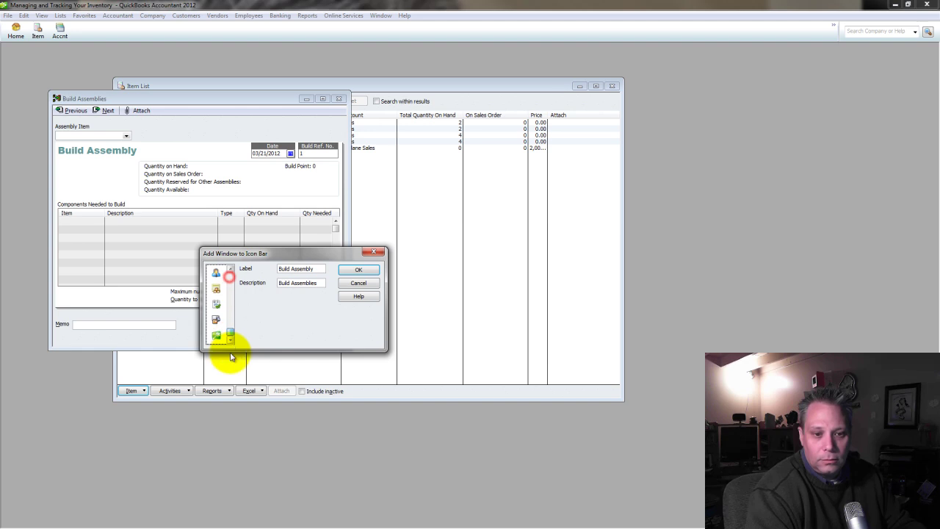
pyautogui.click(232, 280)
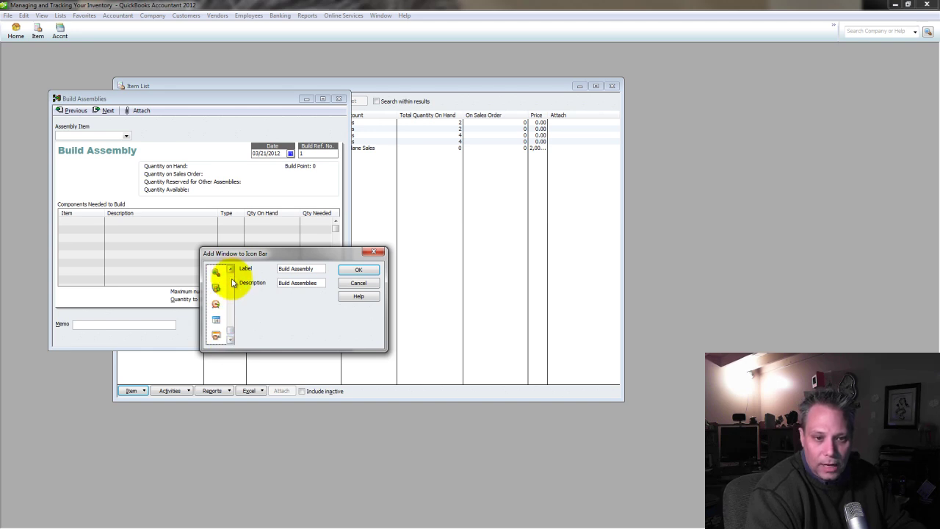
pyautogui.click(232, 279)
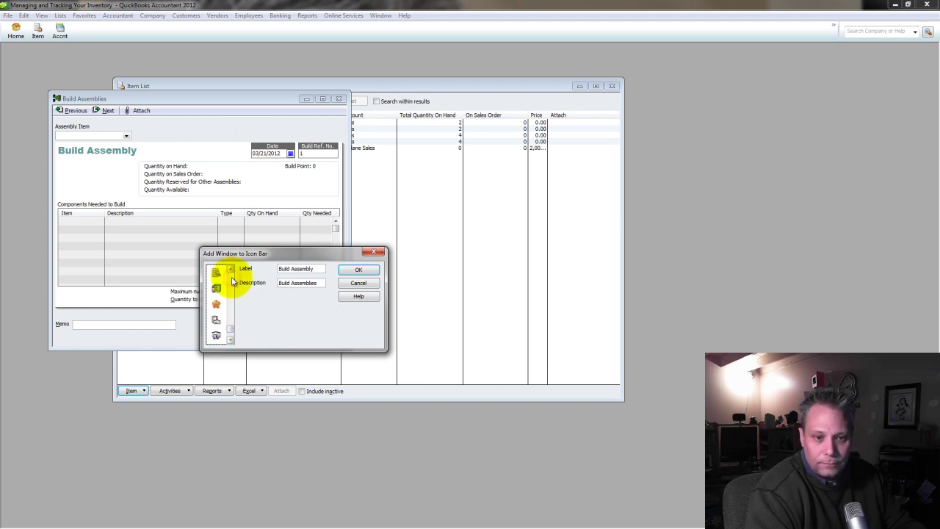
pyautogui.click(218, 334)
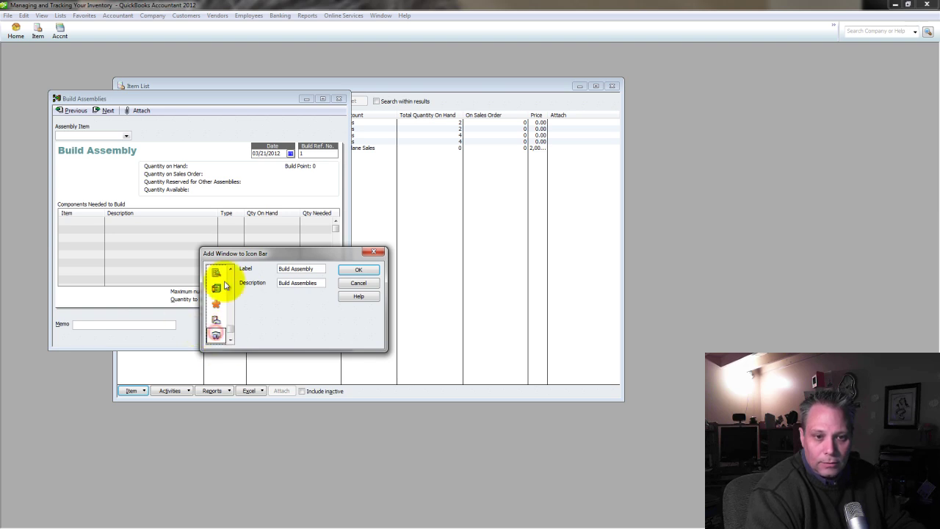
pyautogui.click(347, 269)
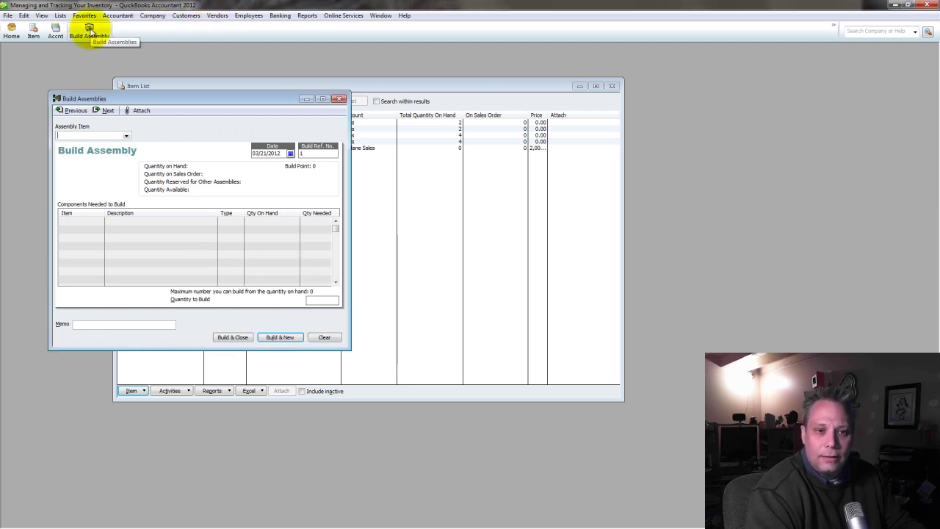
# - Select Airplane as the assembly item to build
pyautogui.moveTo(92, 99); pyautogui.dragTo(158, 93)
pyautogui.click(193, 130)
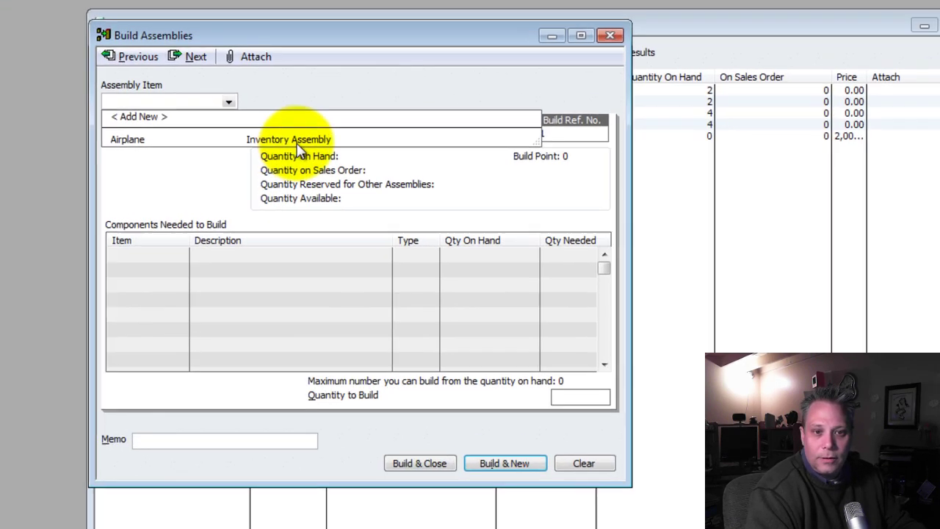
pyautogui.click(147, 150)
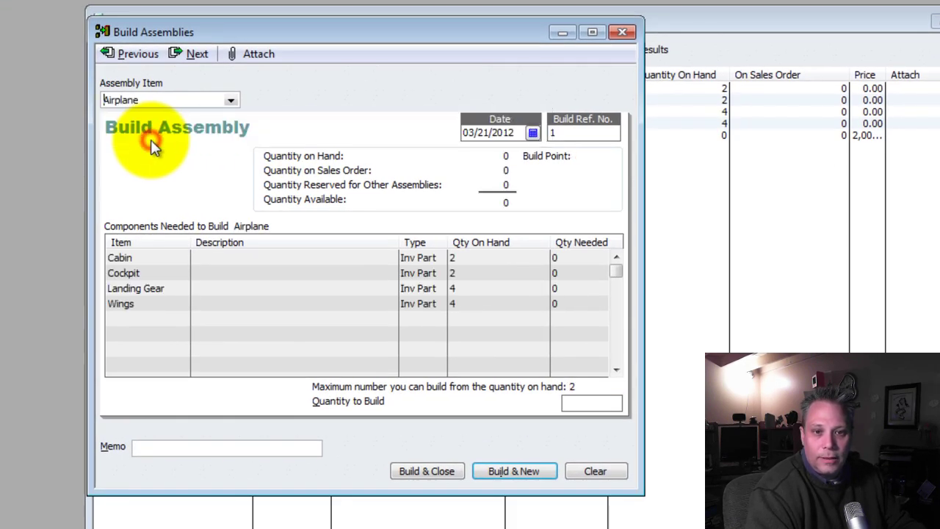
# - Enlarge the build form, adjust its columns and enter 2 as the quantity to build
pyautogui.click(594, 32)
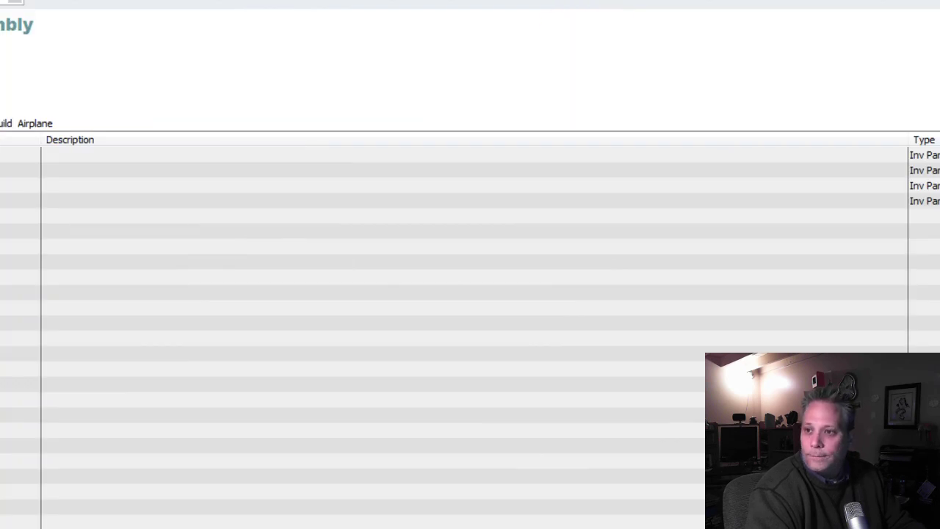
pyautogui.click(592, 31)
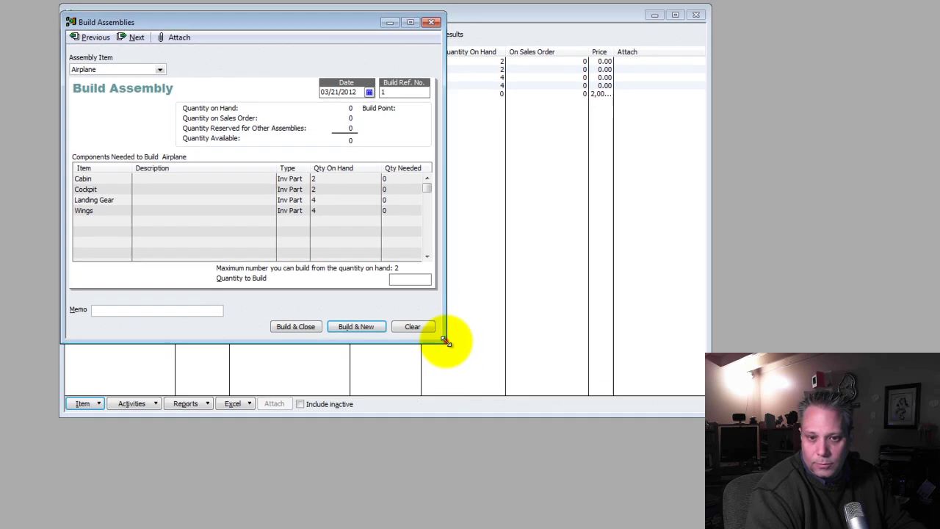
pyautogui.moveTo(580, 447); pyautogui.dragTo(918, 525)
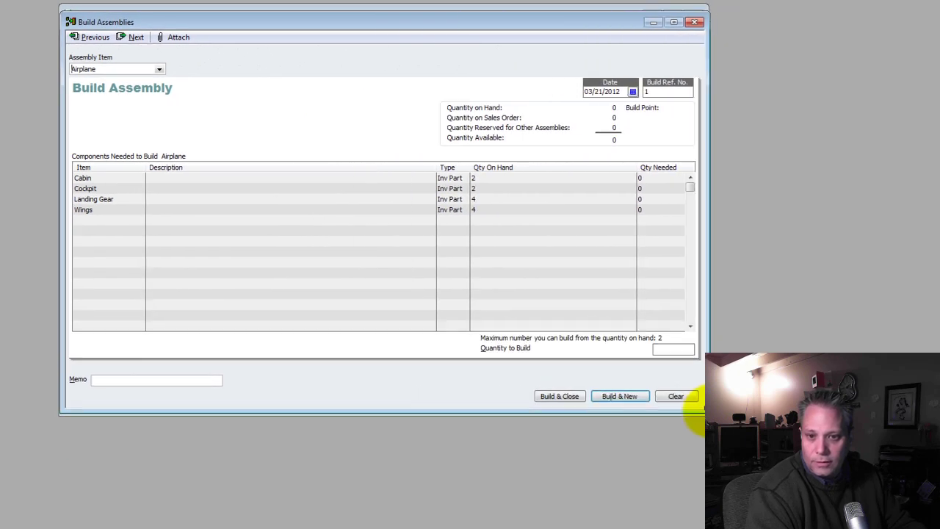
pyautogui.moveTo(434, 166); pyautogui.dragTo(342, 180)
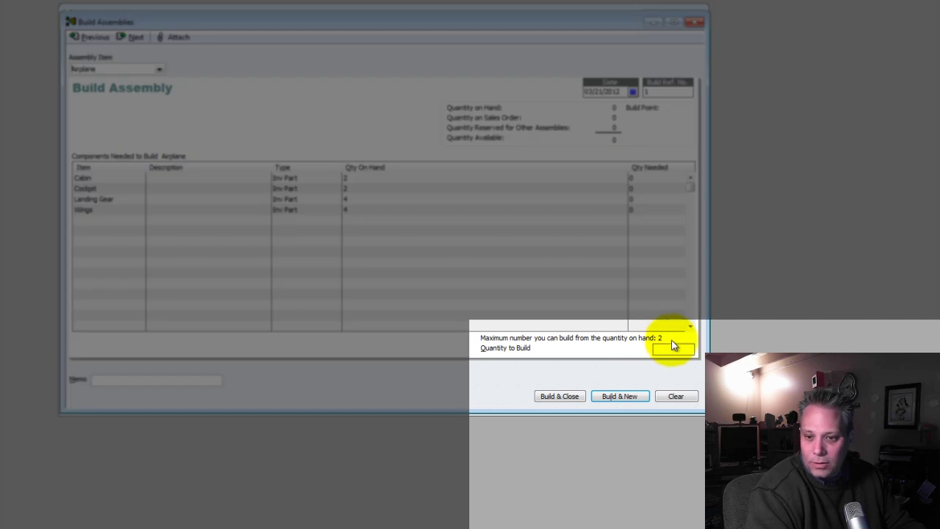
pyautogui.click(663, 342)
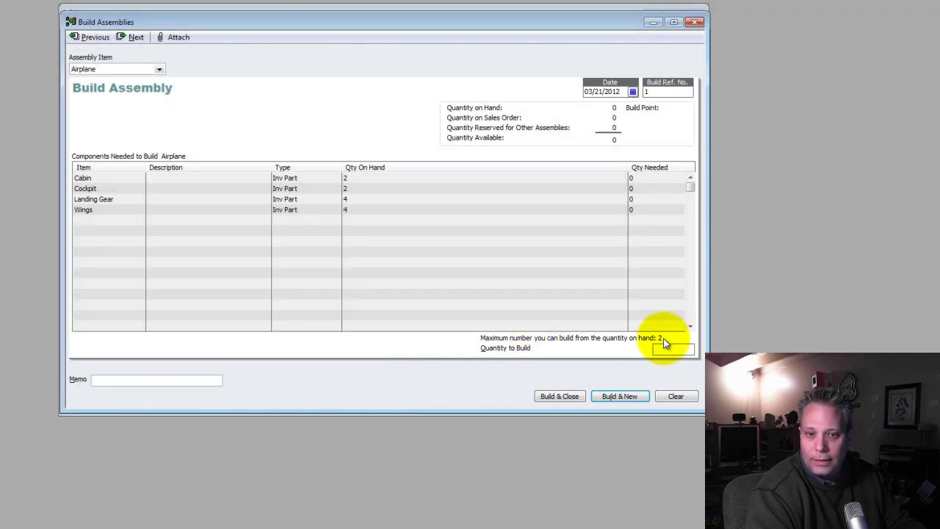
pyautogui.click(673, 348)
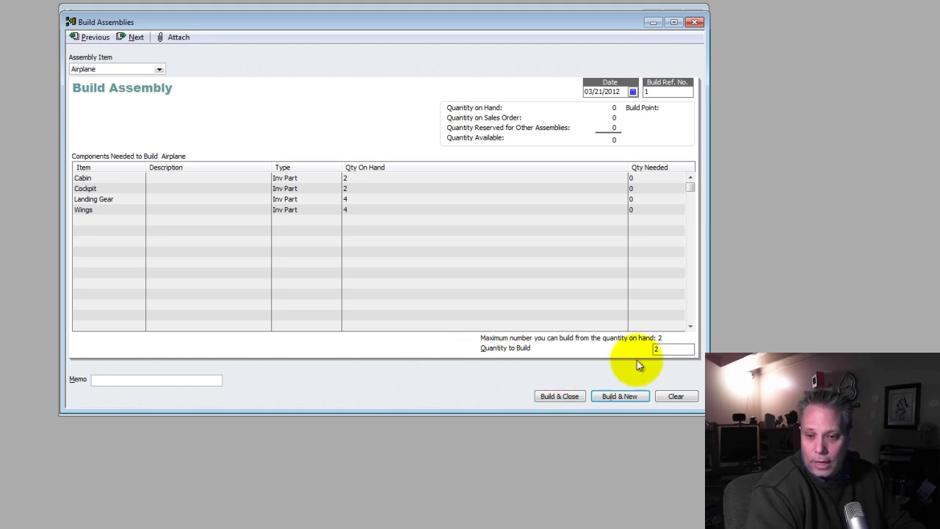
pyautogui.click(668, 349)
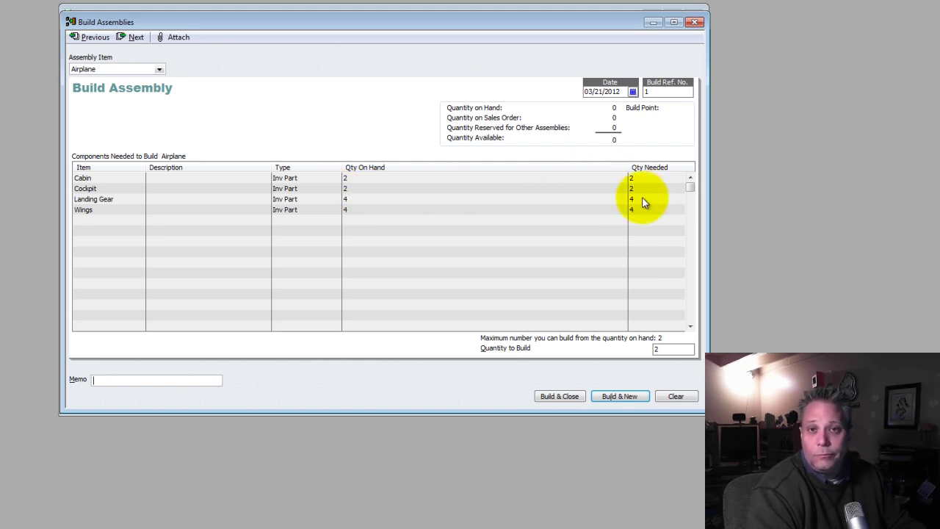
pyautogui.doubleClick(662, 348)
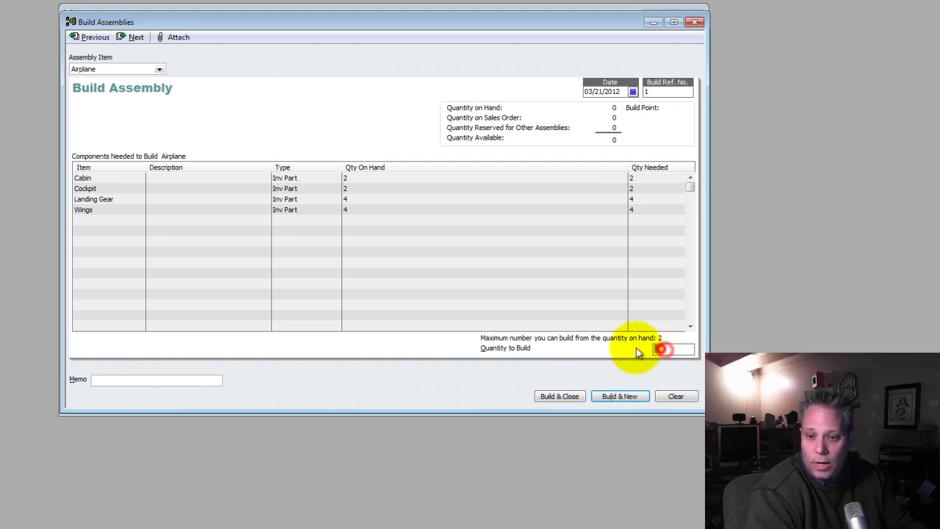
# - Build the 2 Airplanes, check Cabin at 0 and Airplane's 2,000,000.00 price, then open a new invoice
pyautogui.click(556, 397)
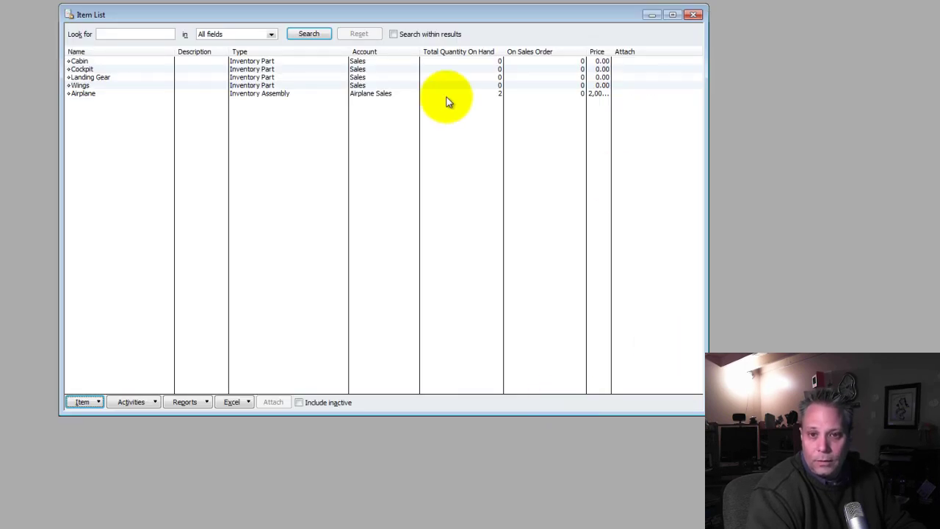
pyautogui.click(498, 62)
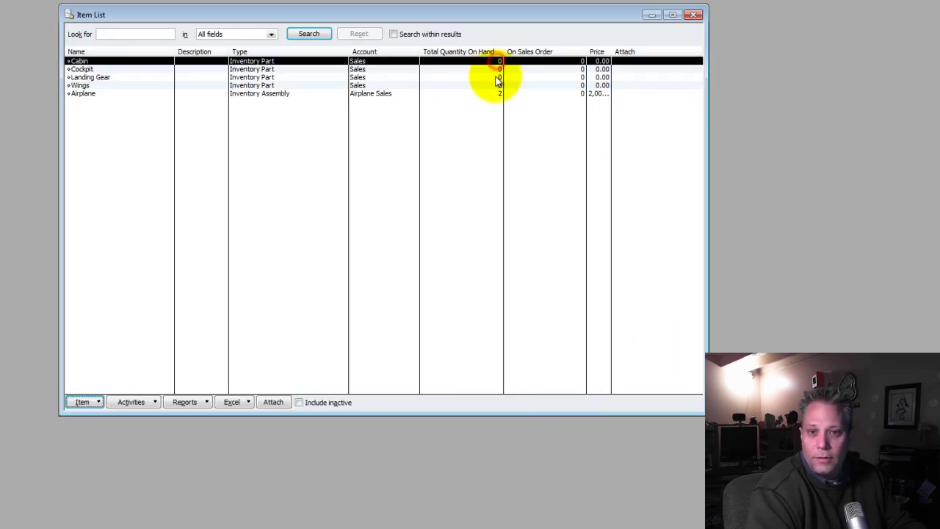
pyautogui.click(502, 94)
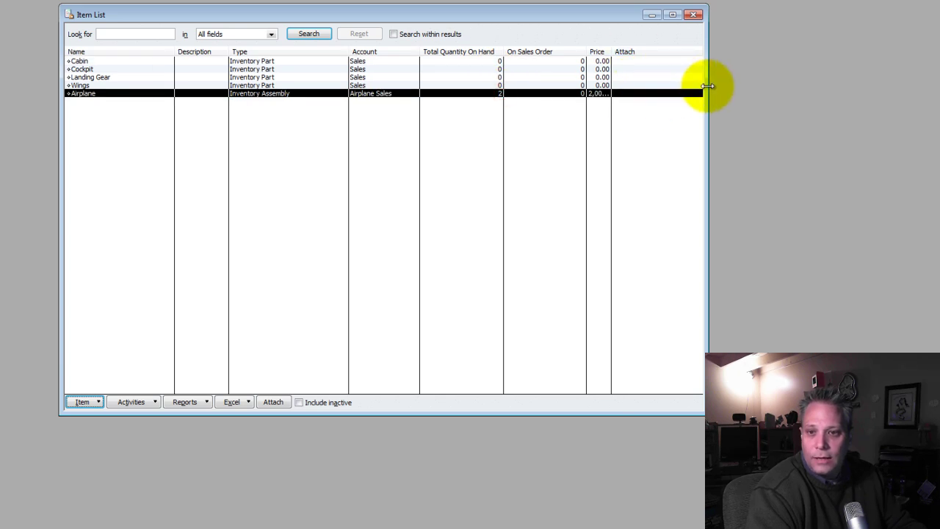
pyautogui.moveTo(707, 83); pyautogui.dragTo(807, 81)
pyautogui.moveTo(707, 51); pyautogui.dragTo(656, 51)
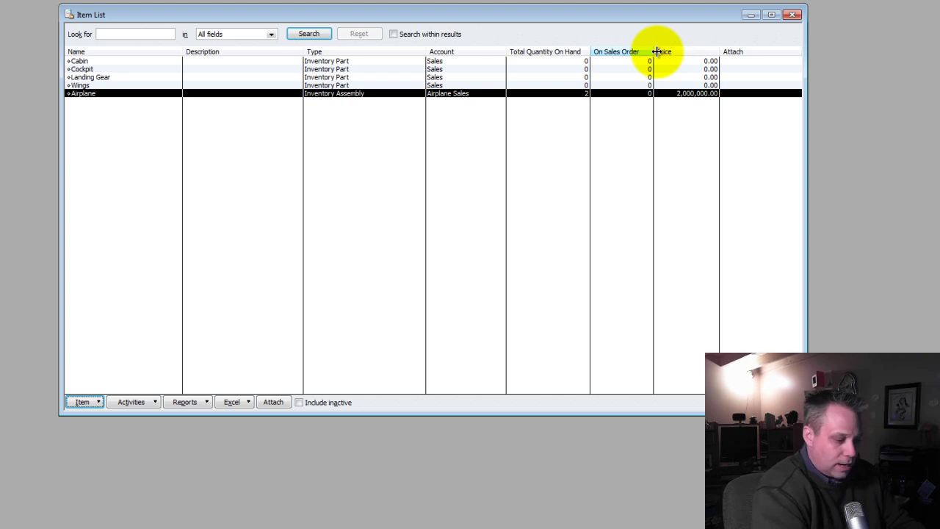
pyautogui.hotkey('ctrl', 'i')
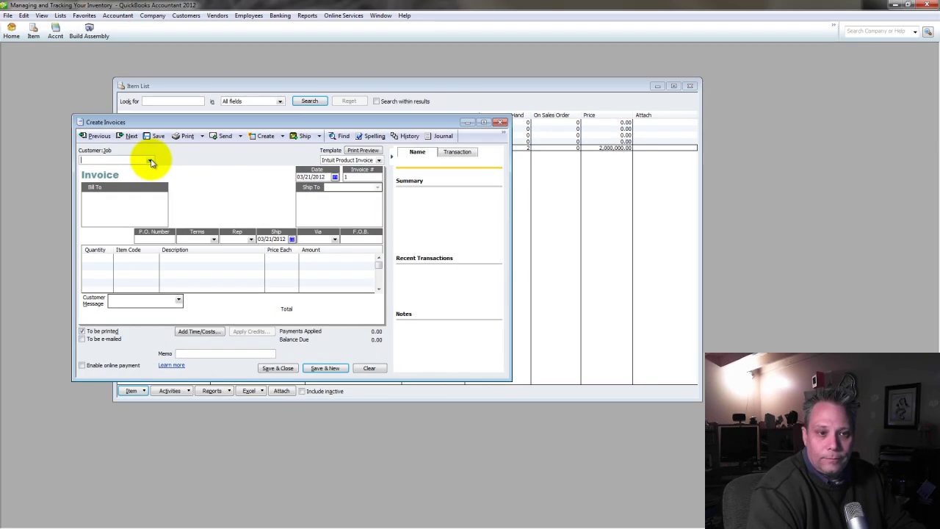
# - Create the new customer Always Right, Inc. and select it on the invoice
pyautogui.click(106, 109)
pyautogui.click(66, 124)
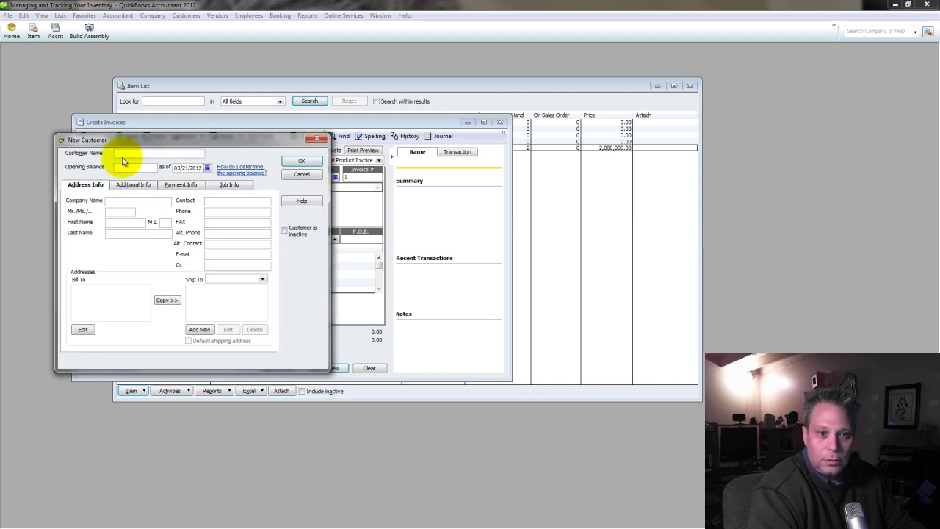
pyautogui.write('Always Right')
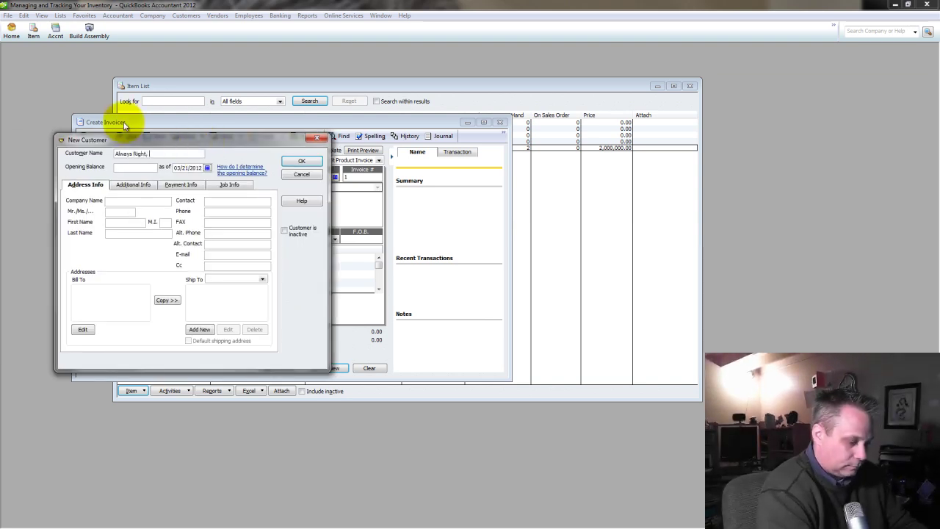
pyautogui.write(',')
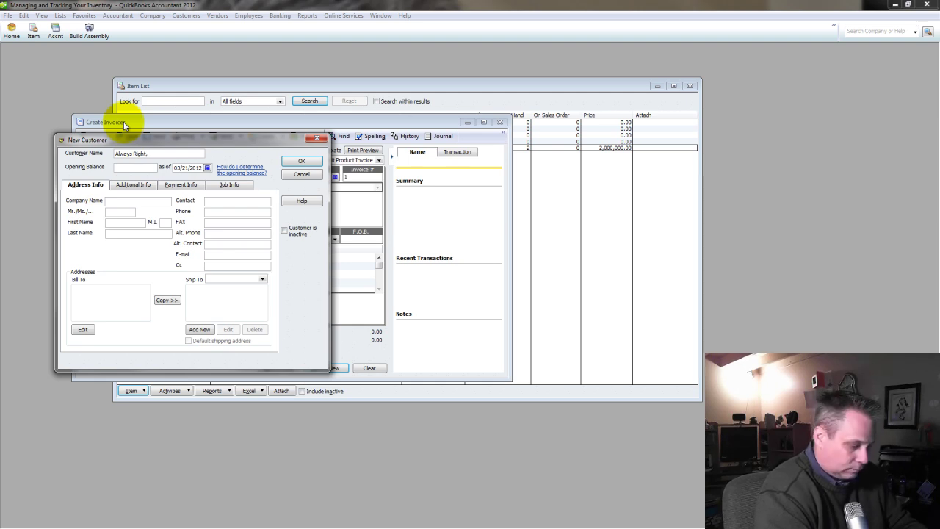
pyautogui.write(' Inc.')
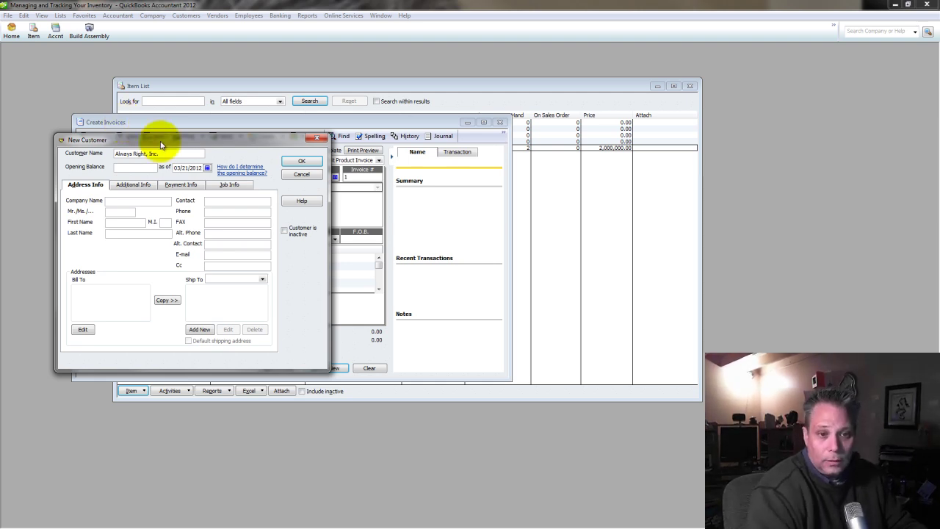
pyautogui.click(301, 161)
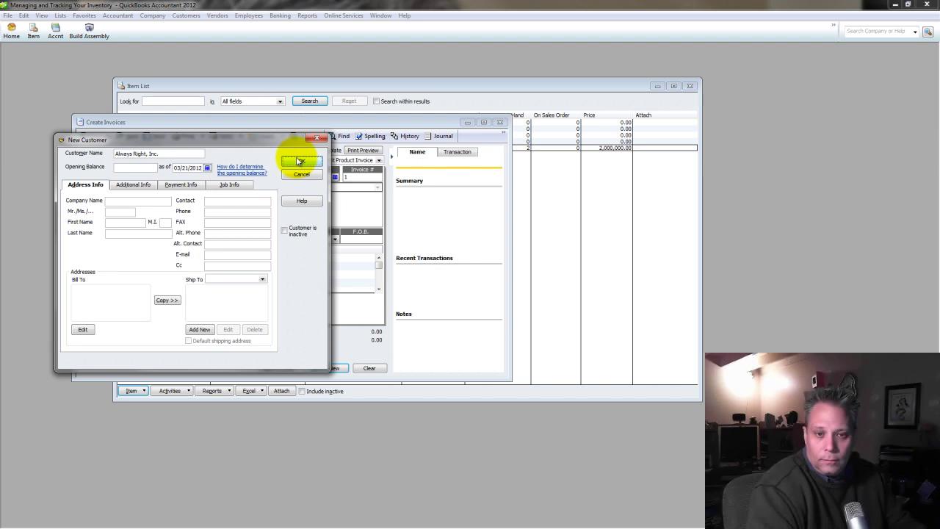
# - Reposition and enlarge the invoice window
pyautogui.click(484, 122)
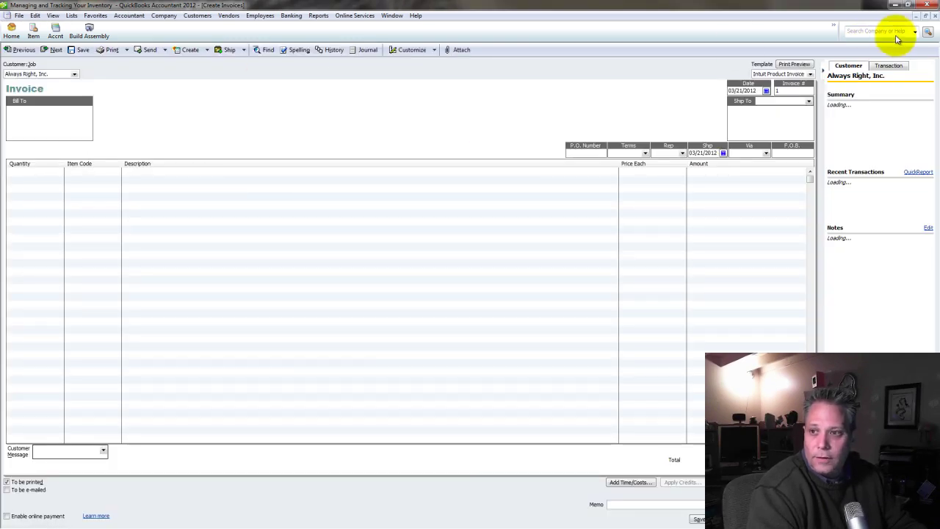
pyautogui.click(923, 17)
pyautogui.moveTo(266, 123); pyautogui.dragTo(308, 83)
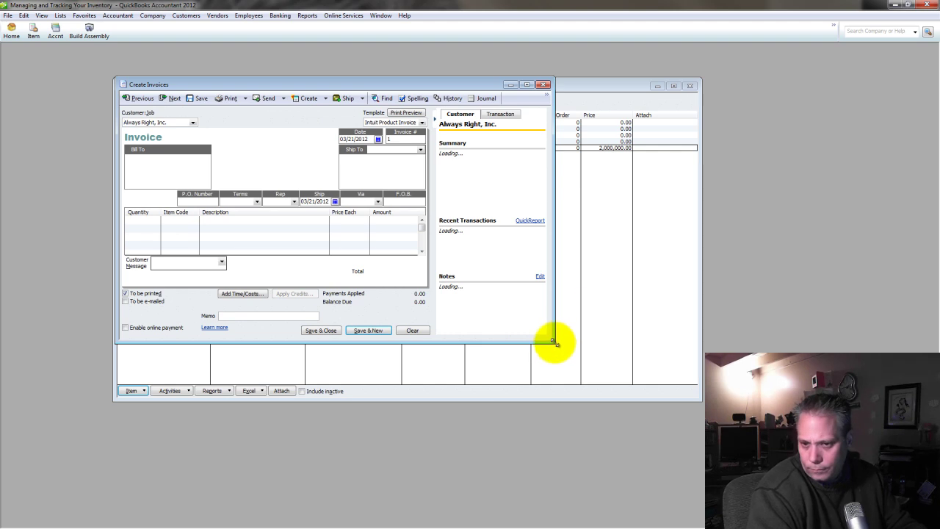
pyautogui.moveTo(555, 343); pyautogui.dragTo(701, 401)
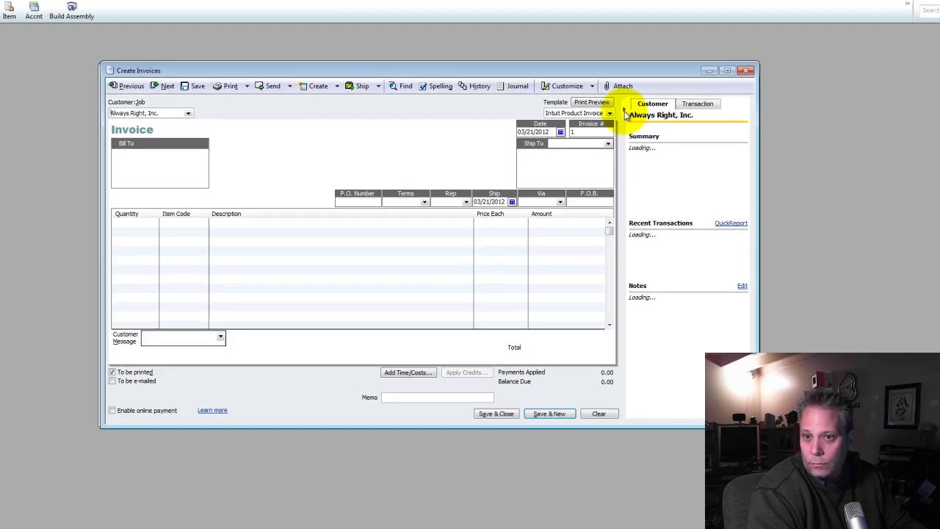
# - Bill Always Right, Inc. for 2 Airplanes at 2,000,000.00 each (4,000,000.00) and save invoice 1
pyautogui.click(623, 112)
pyautogui.click(186, 223)
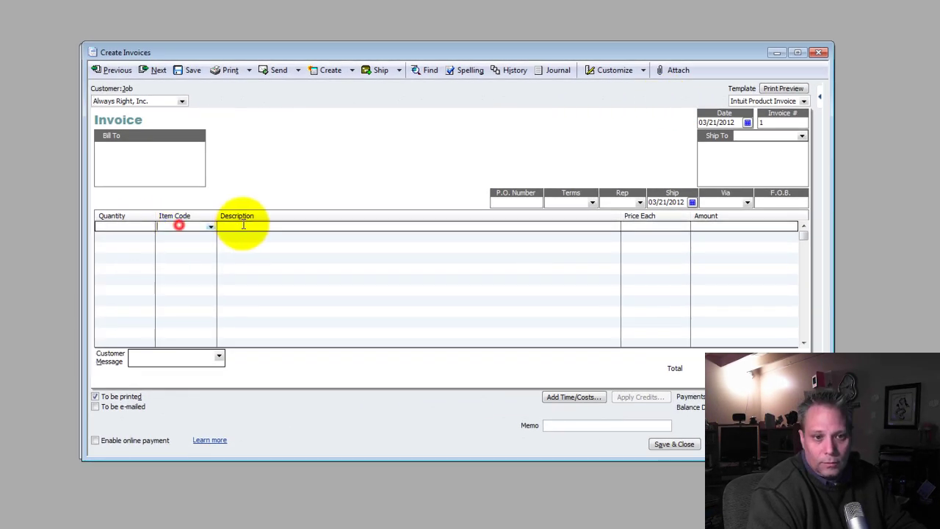
pyautogui.click(211, 226)
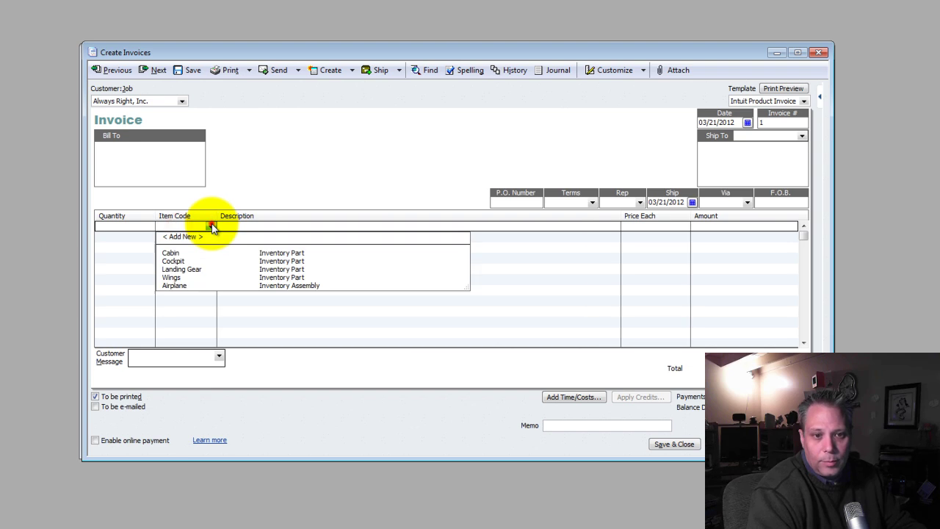
pyautogui.click(176, 286)
pyautogui.press('Tab')
pyautogui.press('Tab')
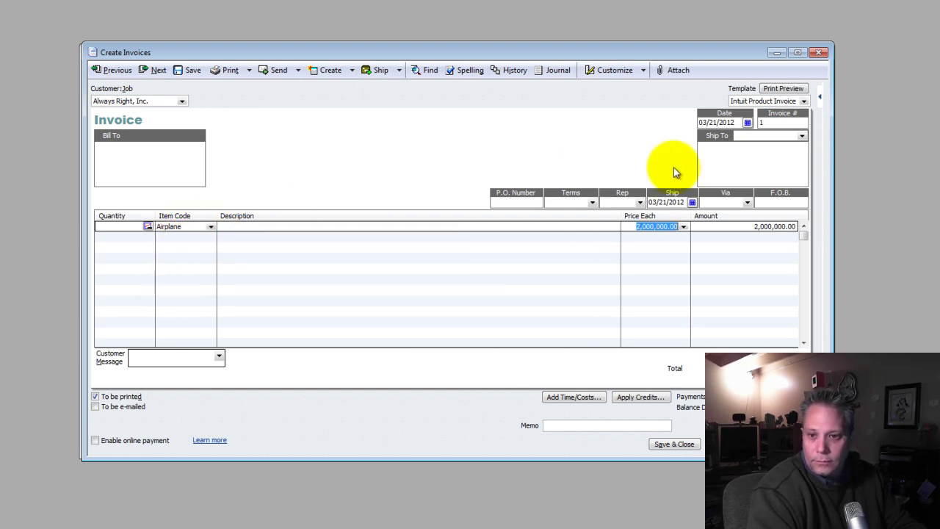
pyautogui.click(105, 226)
pyautogui.press('Tab')
pyautogui.press('Tab')
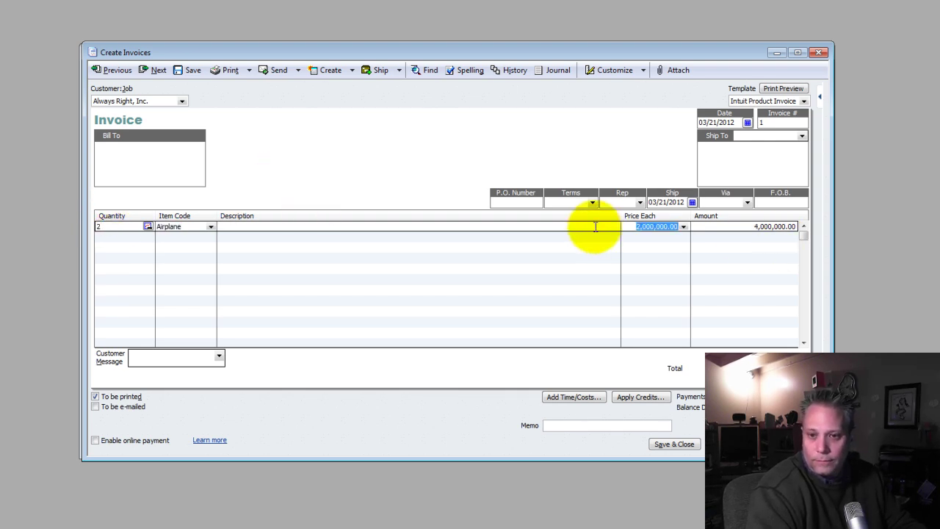
pyautogui.click(635, 226)
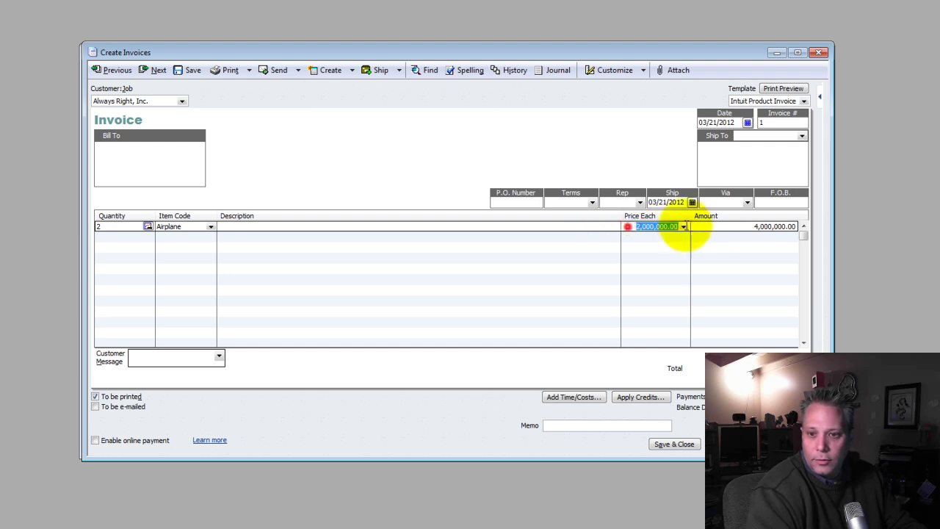
pyautogui.click(725, 227)
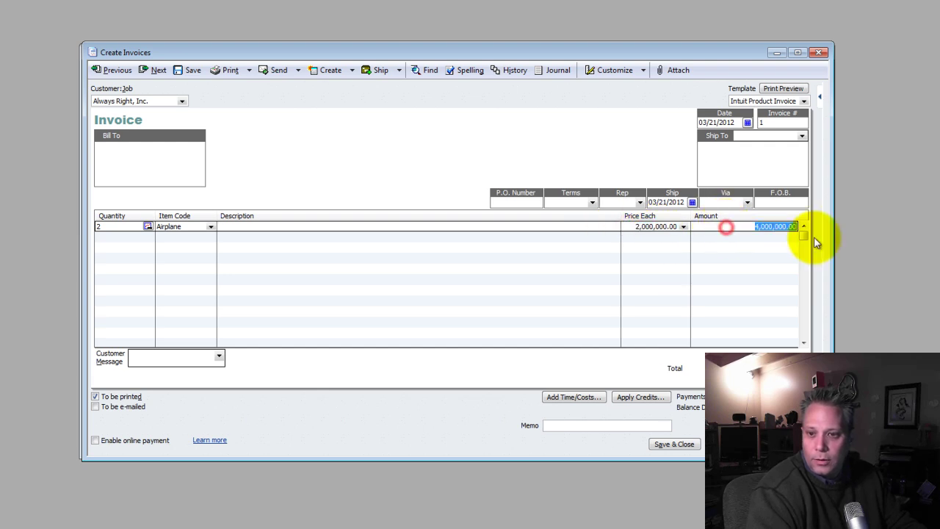
pyautogui.click(671, 443)
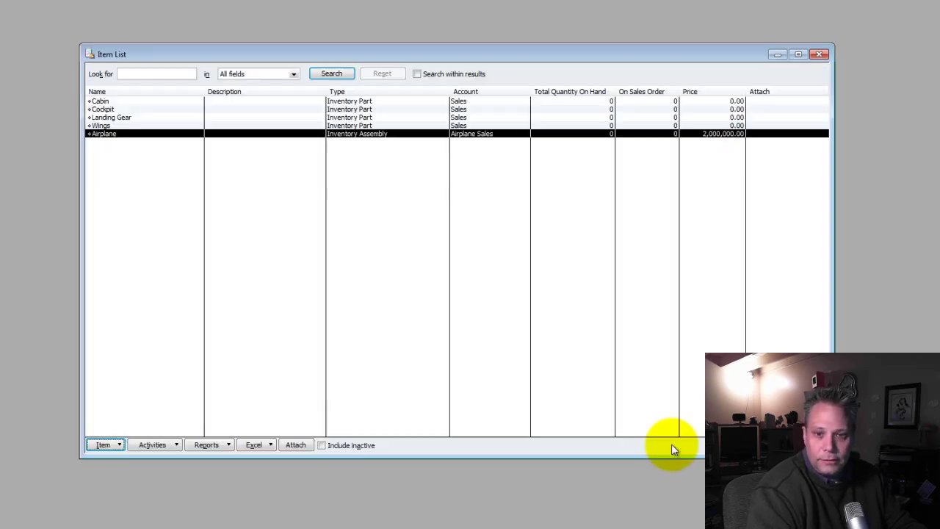
pyautogui.click(615, 145)
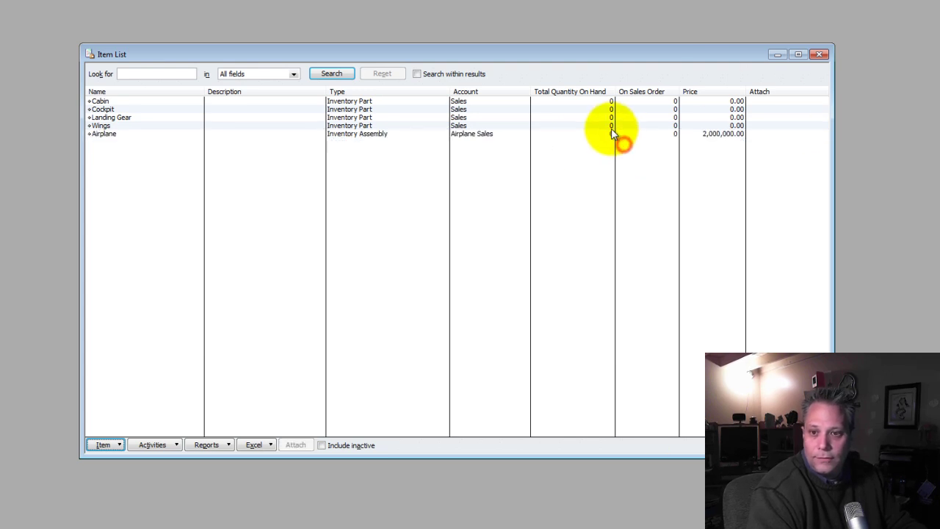
# - Close the Item List and open the standard Balance Sheet report
pyautogui.click(818, 54)
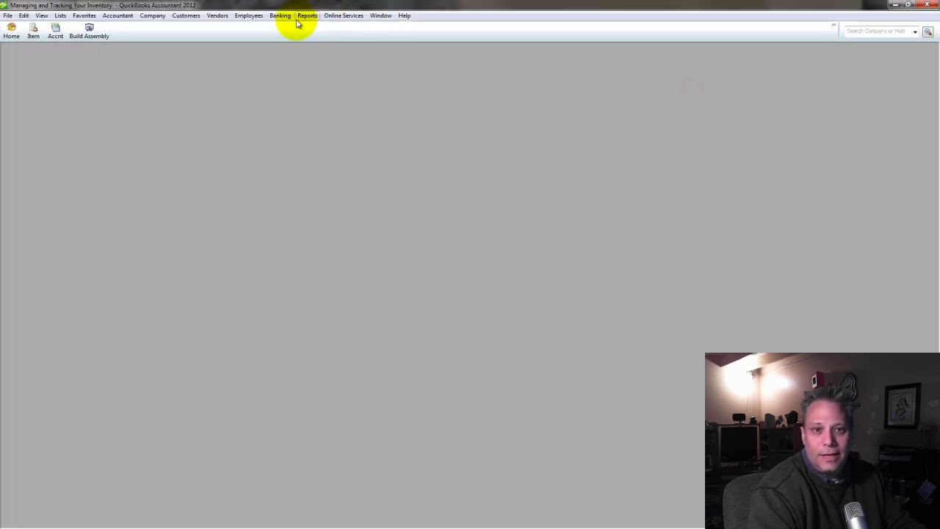
pyautogui.click(306, 15)
pyautogui.moveTo(397, 86)
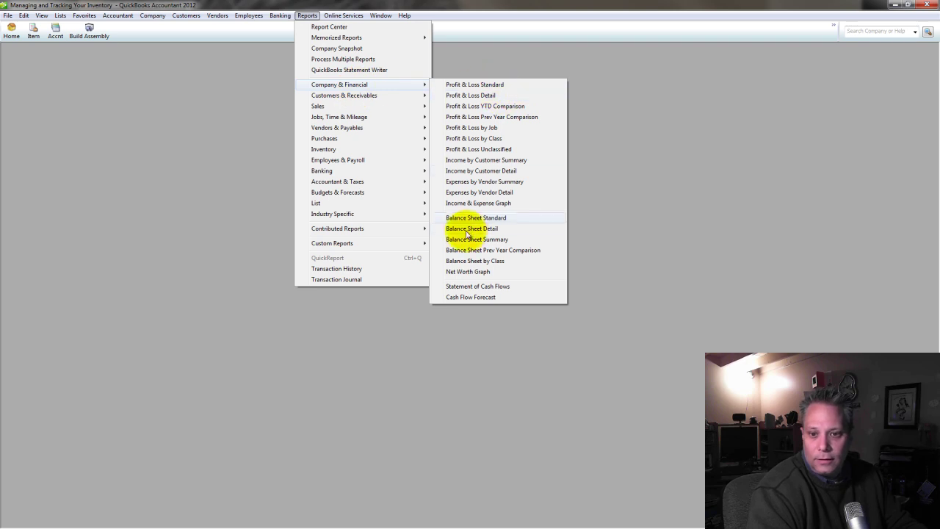
pyautogui.click(467, 217)
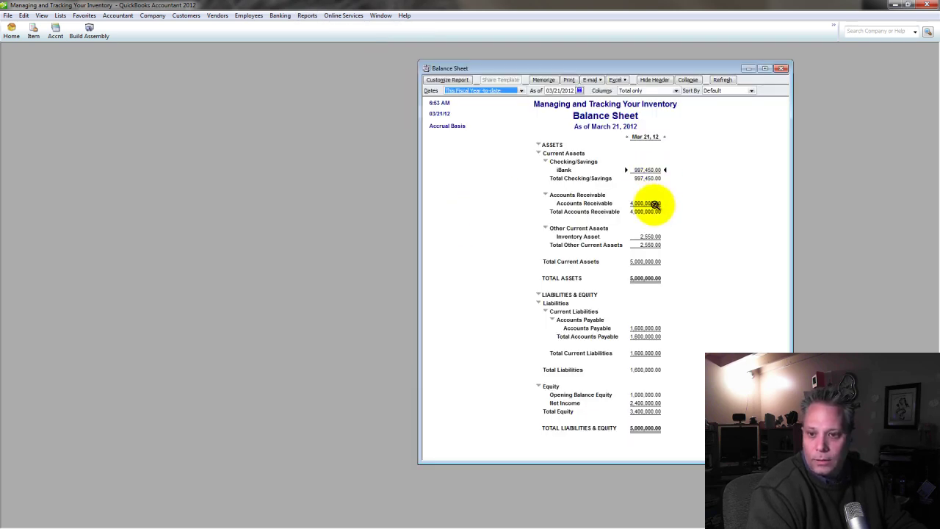
# - Review Inventory, 4,000,000.00 receivable, 997,450.00 iBank and 1,600,000.00 payable, then move the report left
pyautogui.click(648, 236)
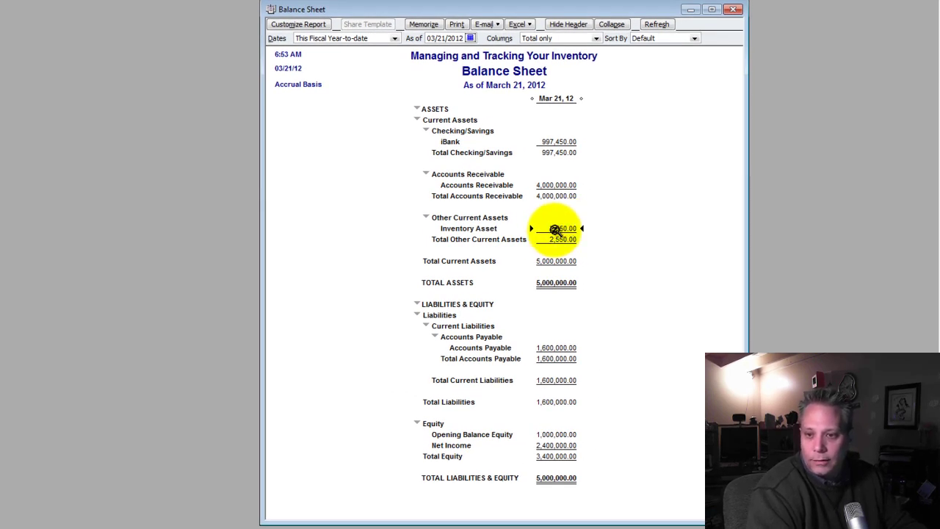
pyautogui.click(556, 186)
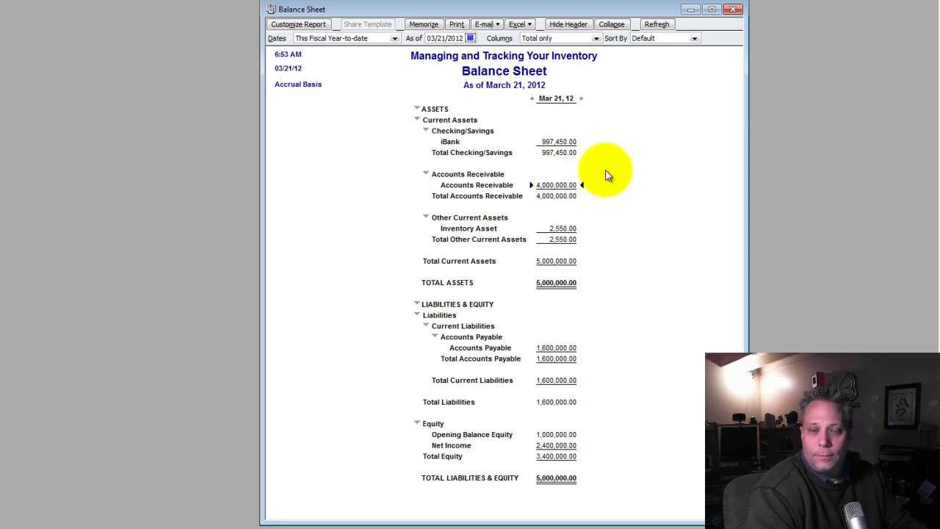
pyautogui.click(561, 143)
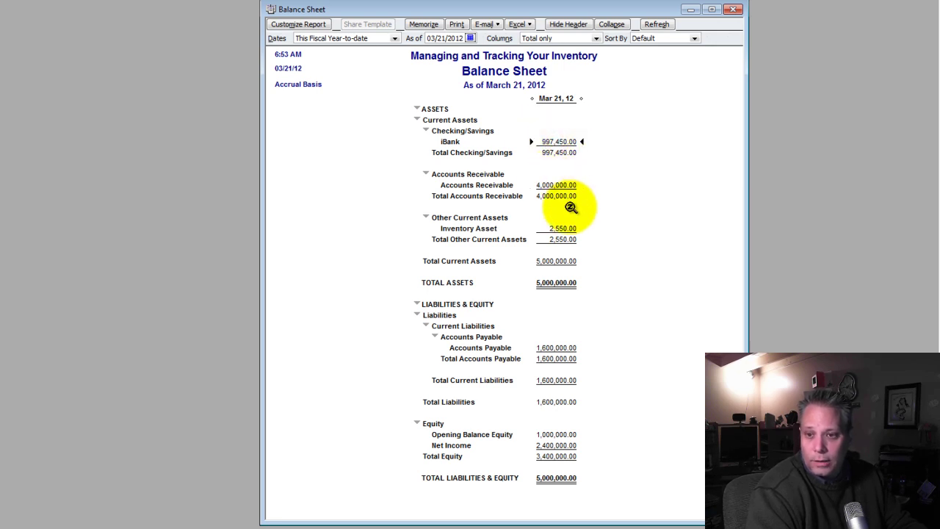
pyautogui.click(550, 349)
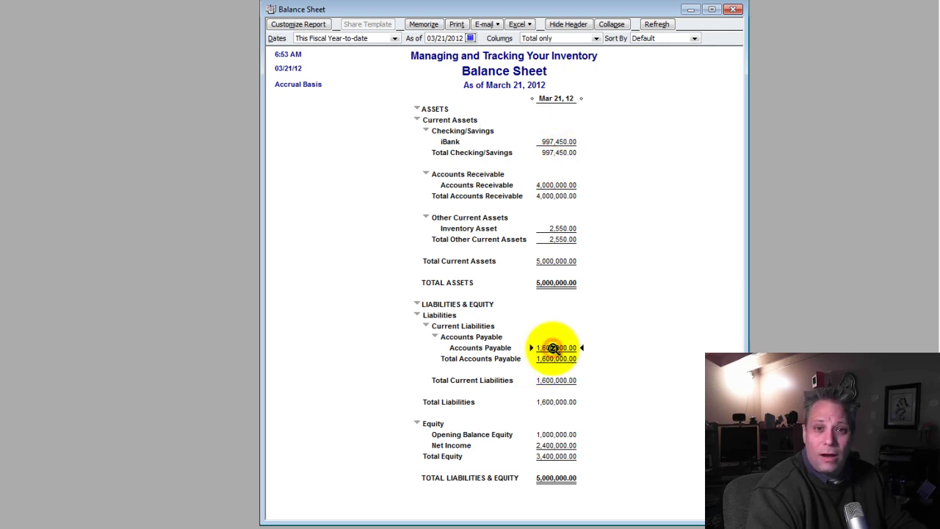
pyautogui.click(549, 185)
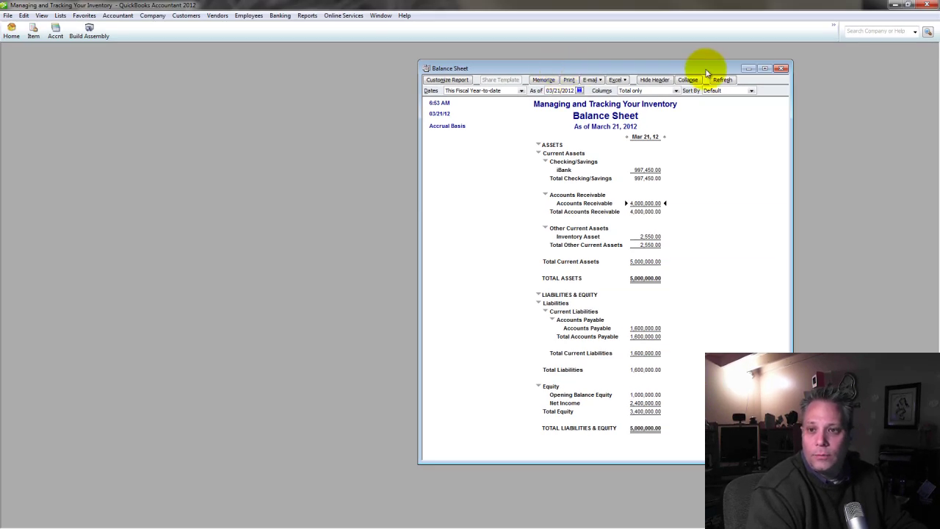
pyautogui.moveTo(707, 72); pyautogui.dragTo(288, 72)
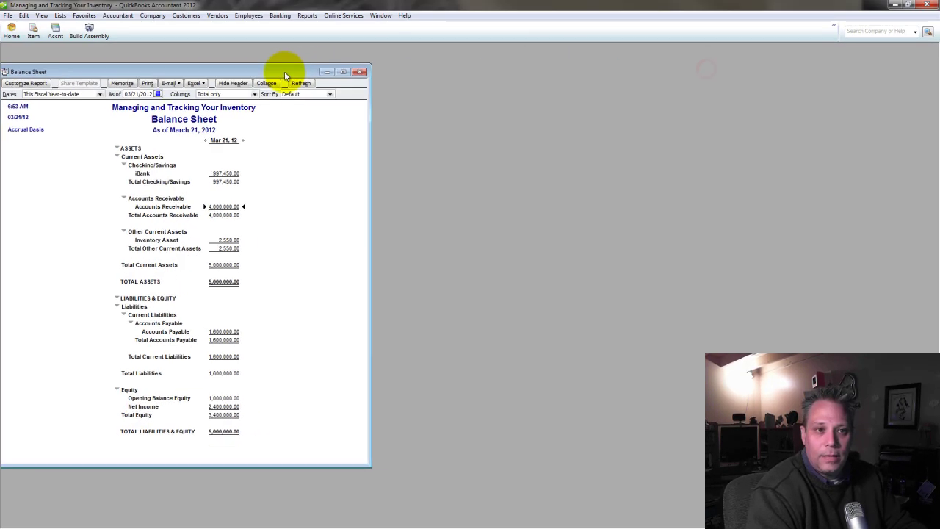
# - Open the standard Profit & Loss report beside the Balance Sheet and make it taller
pyautogui.click(307, 15)
pyautogui.moveTo(367, 84)
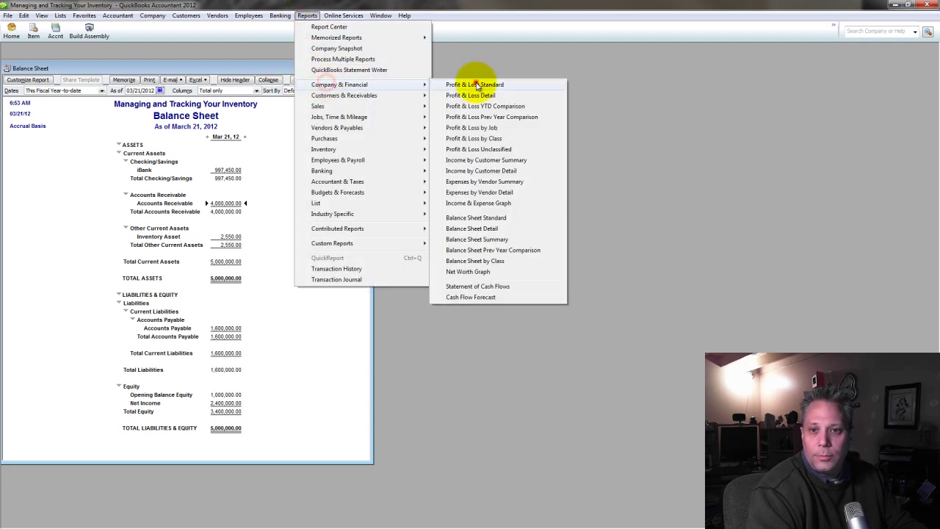
pyautogui.click(476, 85)
pyautogui.moveTo(304, 52); pyautogui.dragTo(758, 56)
pyautogui.moveTo(650, 279); pyautogui.dragTo(704, 451)
# - Check Airplane Sales and Cost of Goods Sold, then drill into the Airplane Sales transactions
pyautogui.click(620, 165)
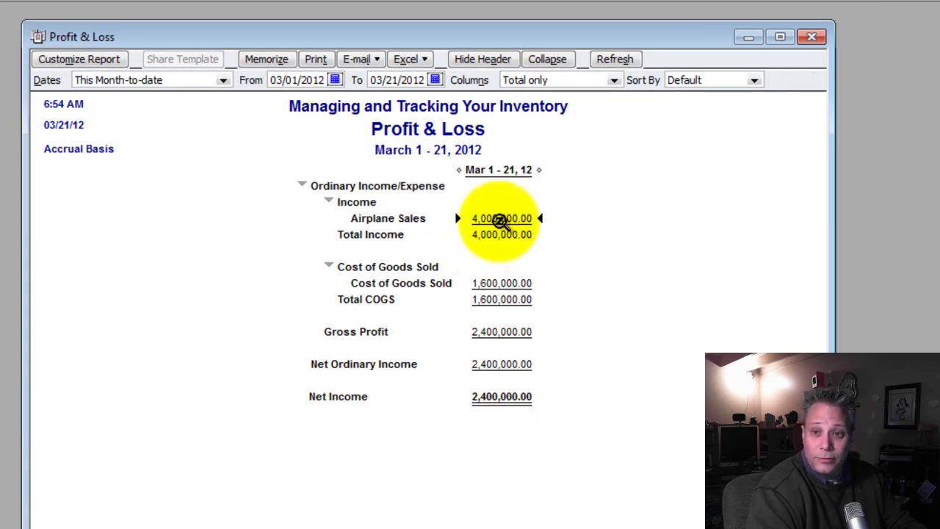
pyautogui.click(502, 219)
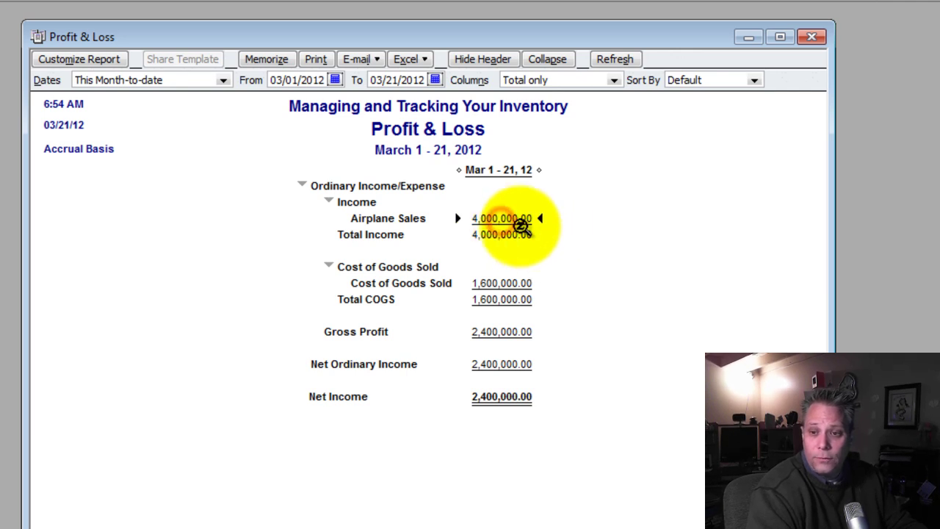
pyautogui.click(488, 285)
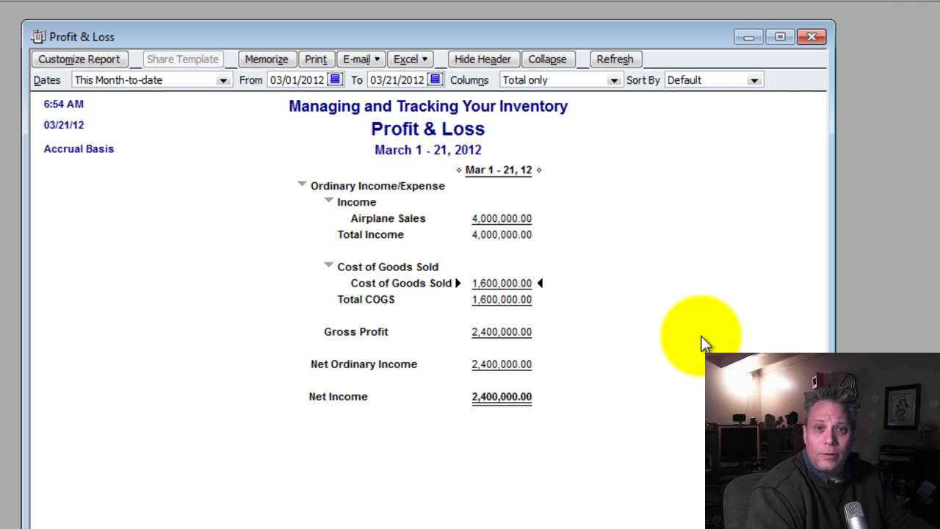
pyautogui.doubleClick(504, 218)
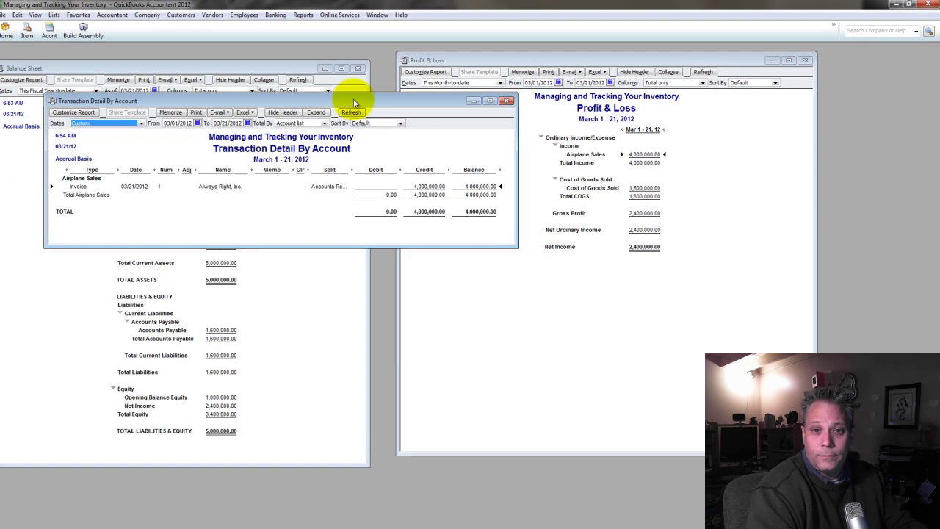
# - Open invoice 1 from the transaction detail, delete it, and close the invoice and report
pyautogui.moveTo(352, 103); pyautogui.dragTo(686, 185)
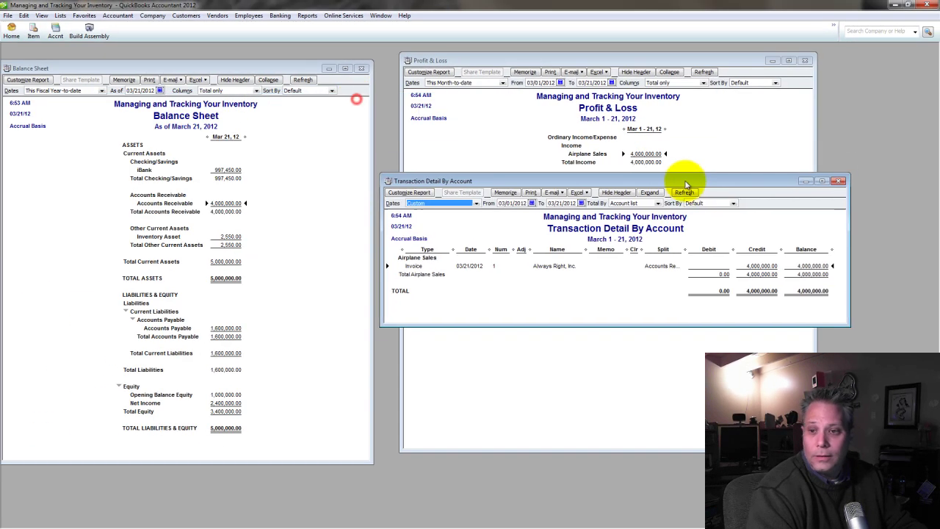
pyautogui.doubleClick(760, 269)
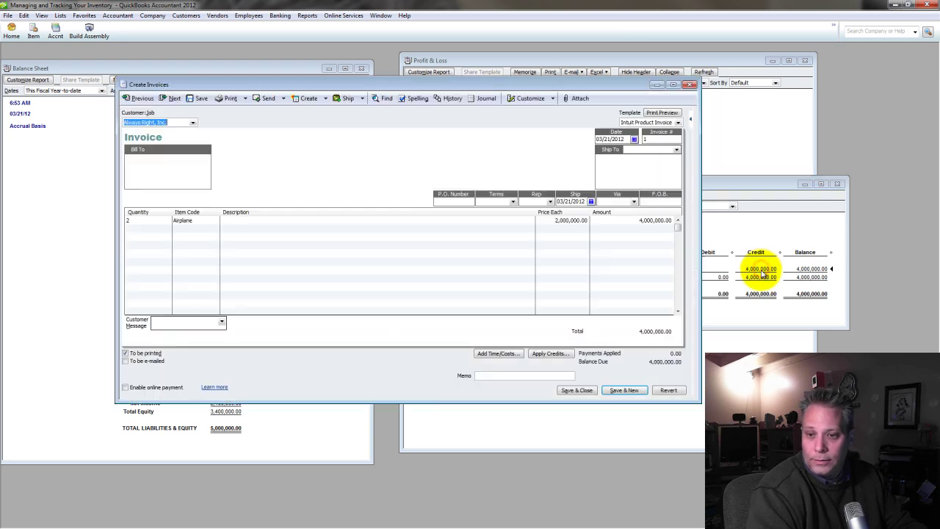
pyautogui.hotkey('ctrl', 'd')
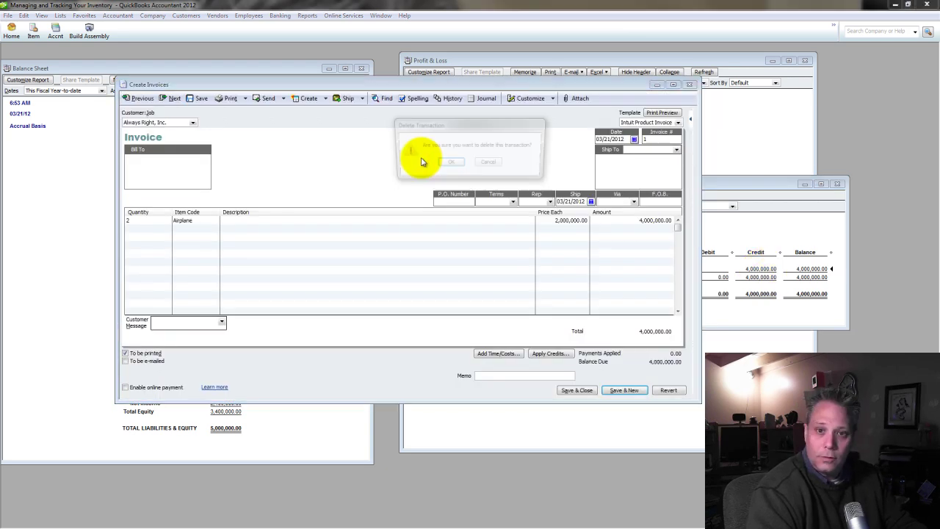
pyautogui.click(451, 165)
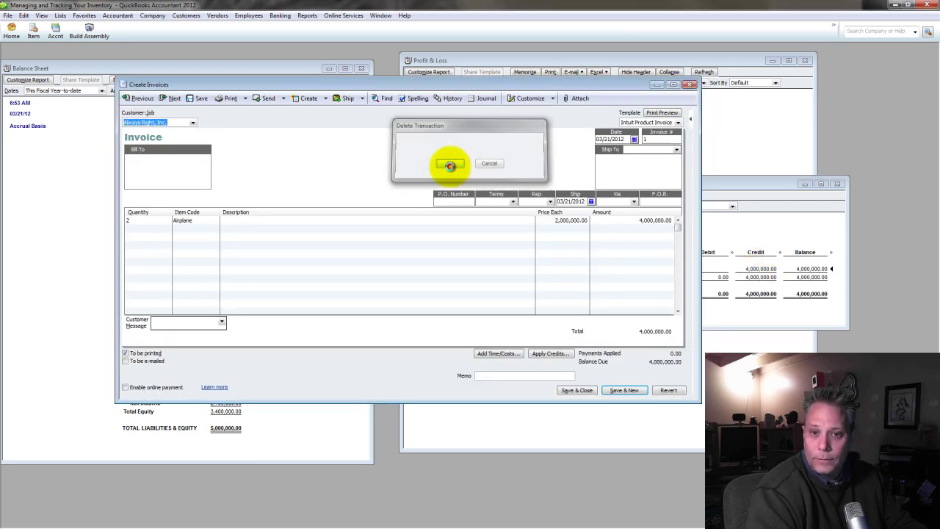
pyautogui.click(690, 85)
pyautogui.click(841, 185)
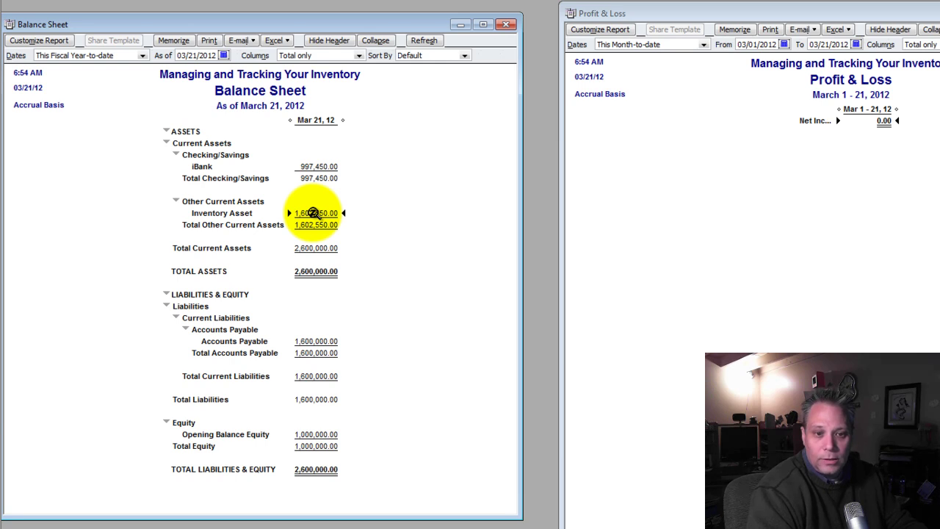
# - Start a new invoice for Always Right, Inc. with a line of 2 Airplanes
pyautogui.hotkey('ctrl', 'i')
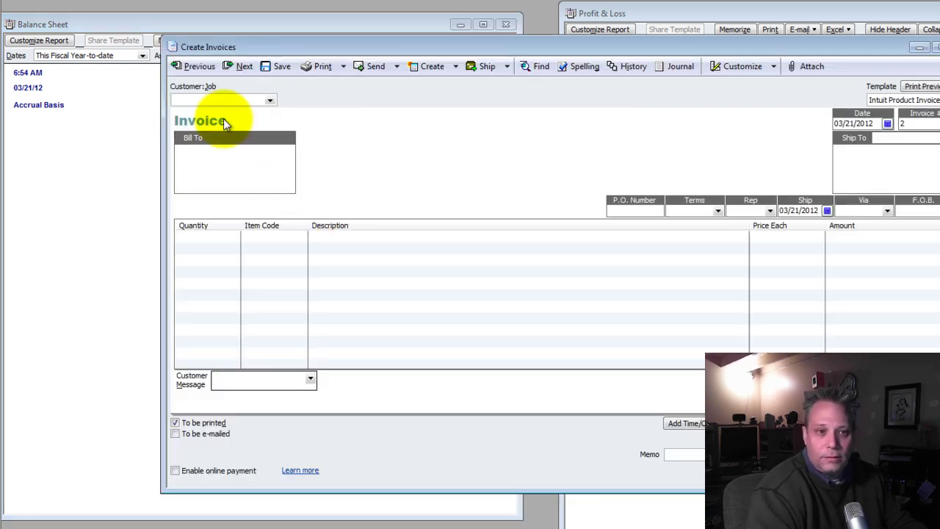
pyautogui.write('ays Right, Inc.')
pyautogui.click(253, 235)
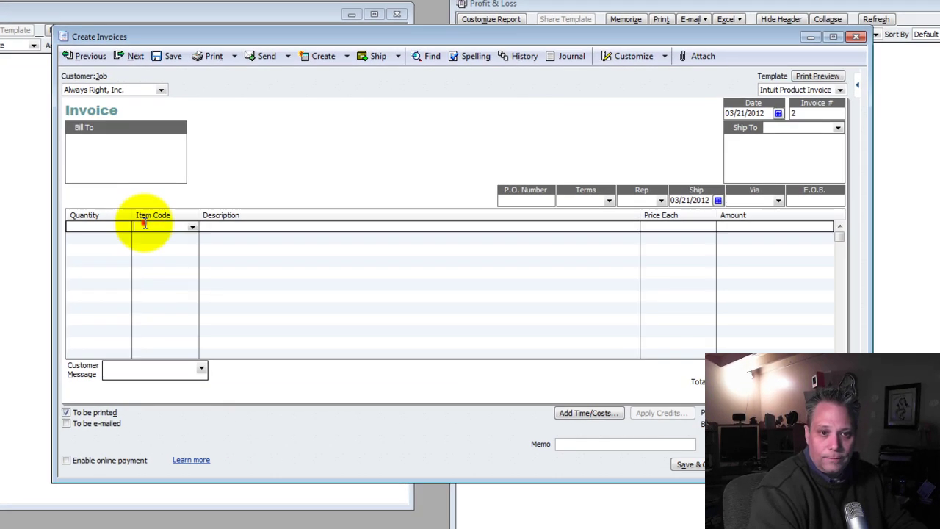
pyautogui.write('ane')
pyautogui.press('Tab')
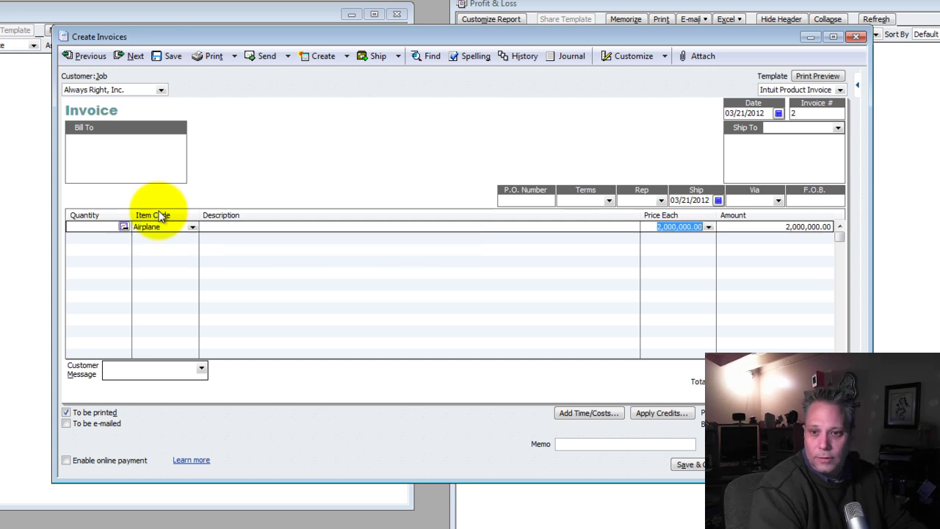
pyautogui.hotkey('shift', 'Tab')
pyautogui.hotkey('shift', 'Tab')
pyautogui.hotkey('shift', 'Tab')
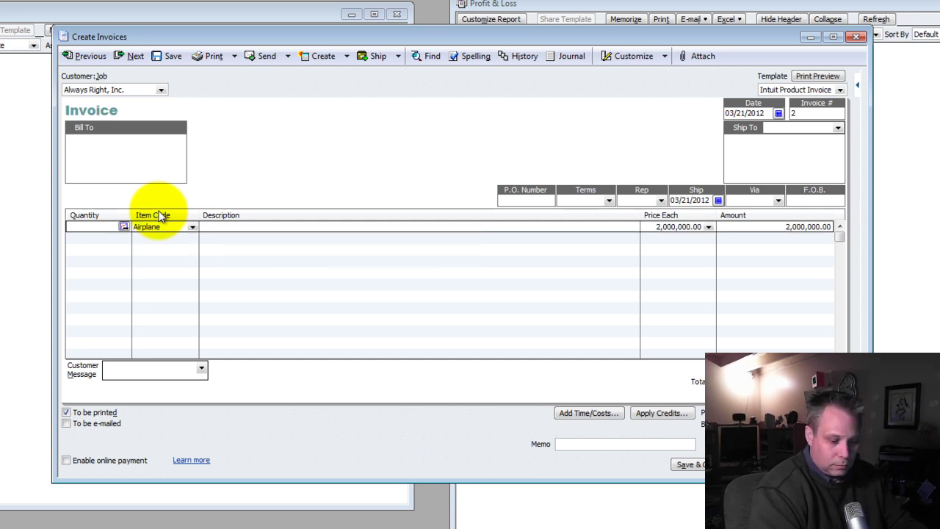
pyautogui.write('2')
pyautogui.press('Tab')
pyautogui.press('Tab')
# - Rearrange the invoice, Balance Sheet and Profit & Loss windows so all are visible
pyautogui.moveTo(483, 33); pyautogui.dragTo(492, 155)
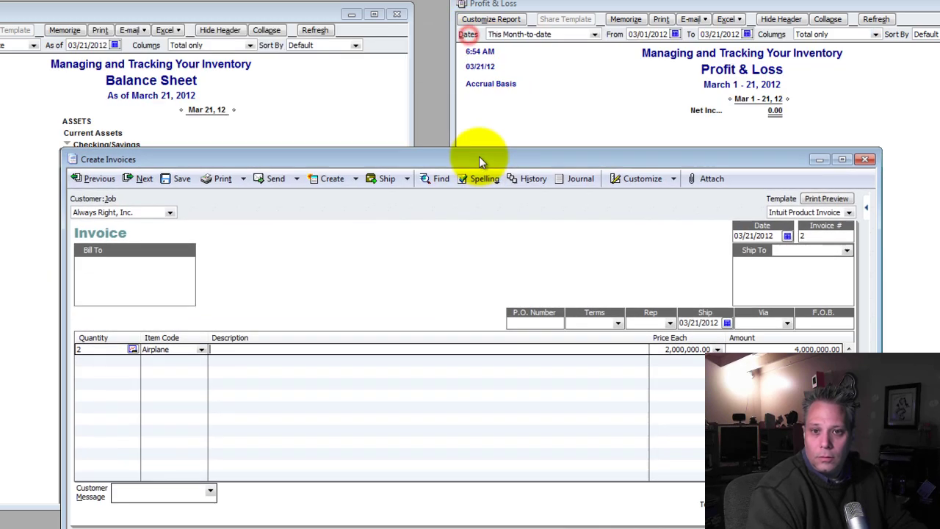
pyautogui.moveTo(252, 15); pyautogui.dragTo(275, 3)
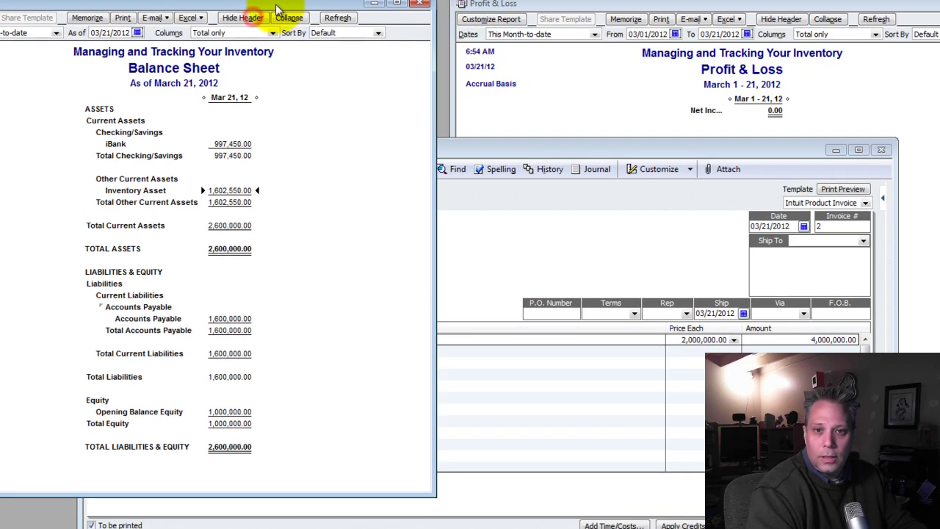
pyautogui.click(536, 6)
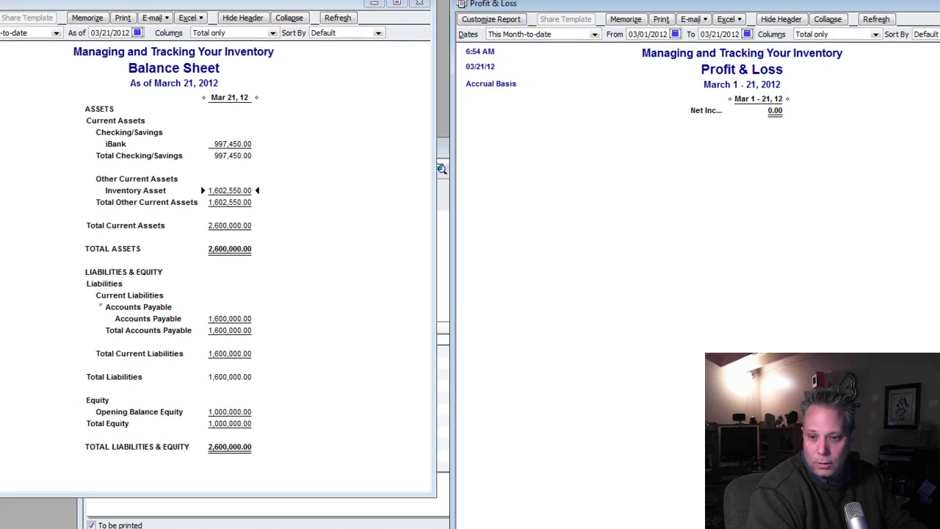
pyautogui.click(441, 169)
# - Save invoice 2 and refresh the Balance Sheet, checking Inventory, 4,000,000.00 receivable and Airplane Sales
pyautogui.hotkey('alt', 'a')
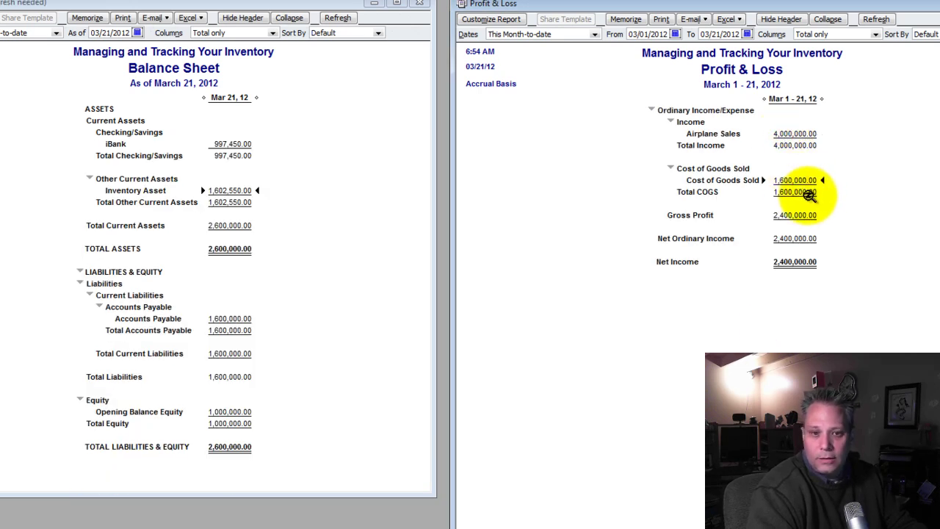
pyautogui.click(180, 206)
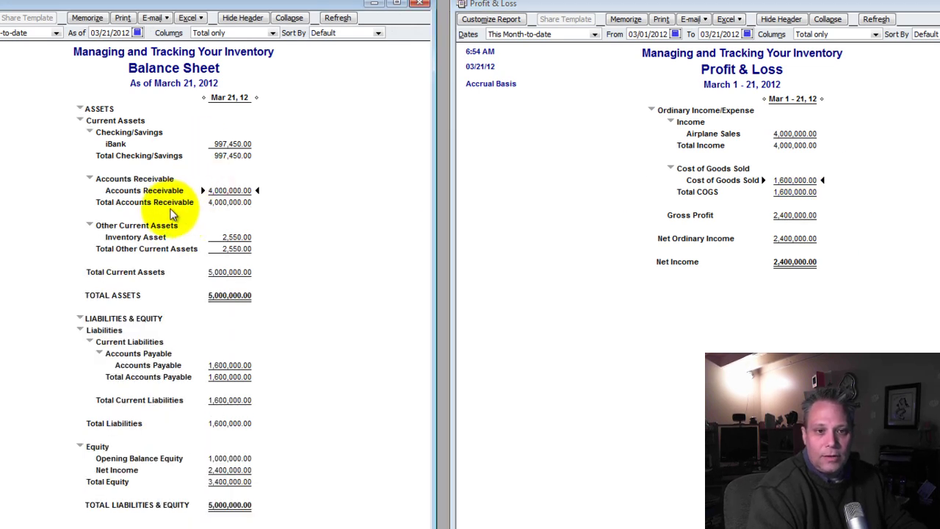
pyautogui.click(236, 236)
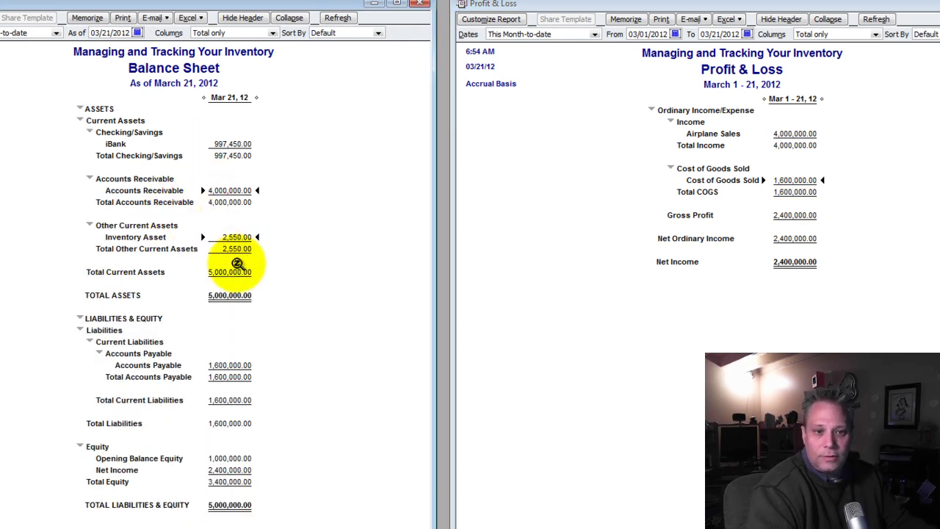
pyautogui.click(219, 190)
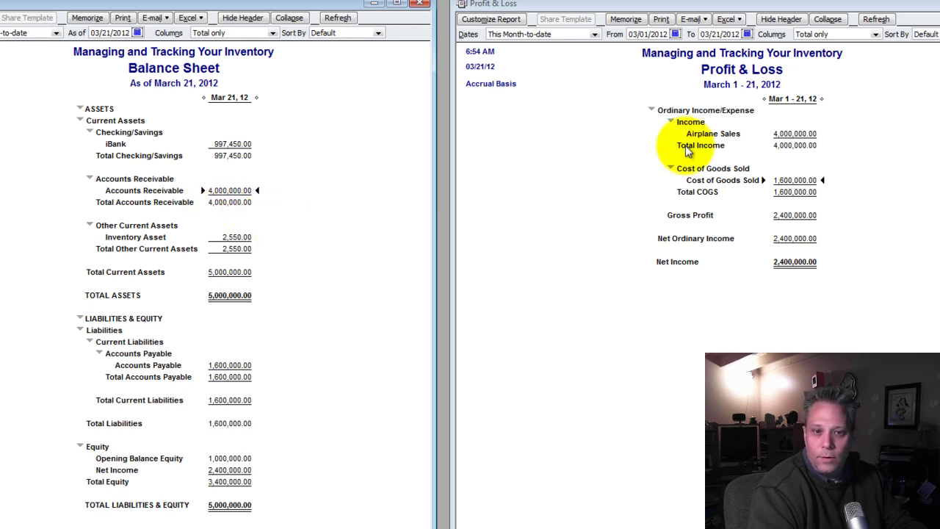
pyautogui.click(806, 134)
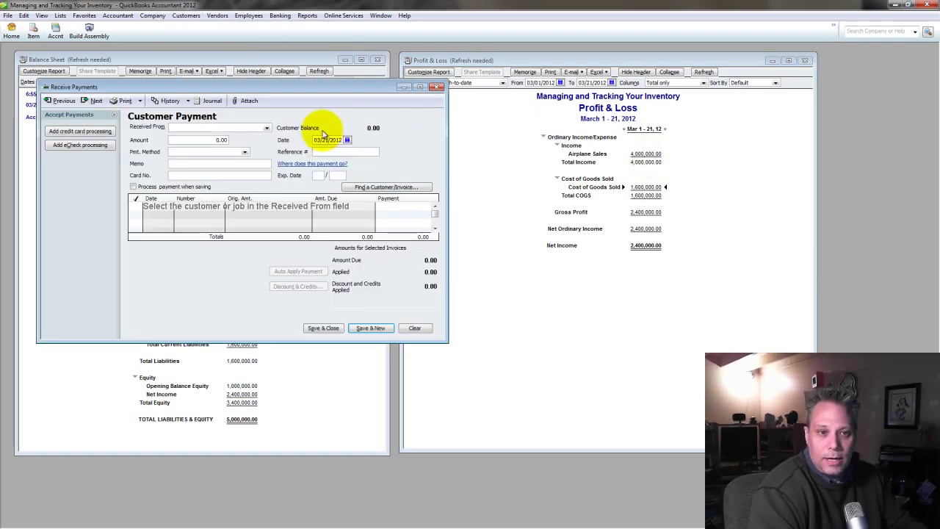
# - Record Always Right, Inc.'s 4,000,000 payment and refresh the Balance Sheet to show Undeposited Funds
pyautogui.write('Always Right, Inc.')
pyautogui.press('Tab')
pyautogui.write('4,000,')
pyautogui.write('000000')
pyautogui.press('Tab')
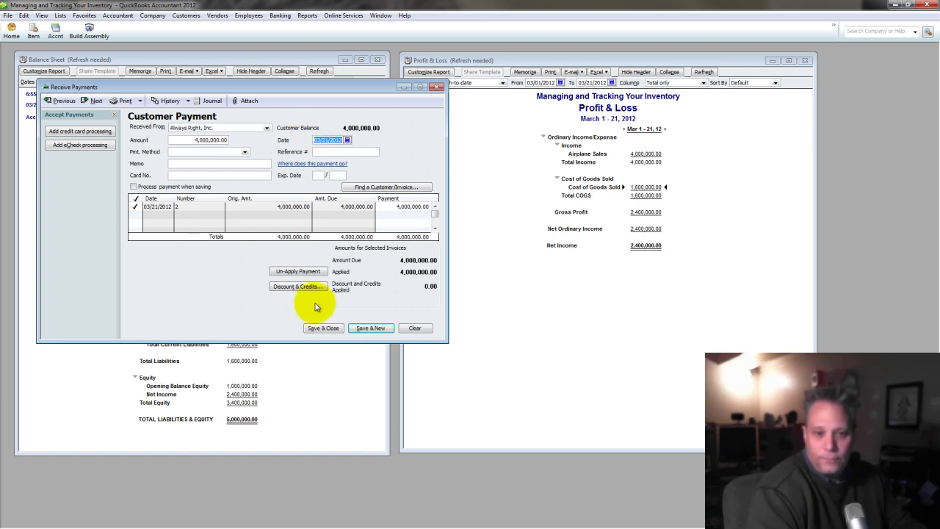
pyautogui.click(324, 329)
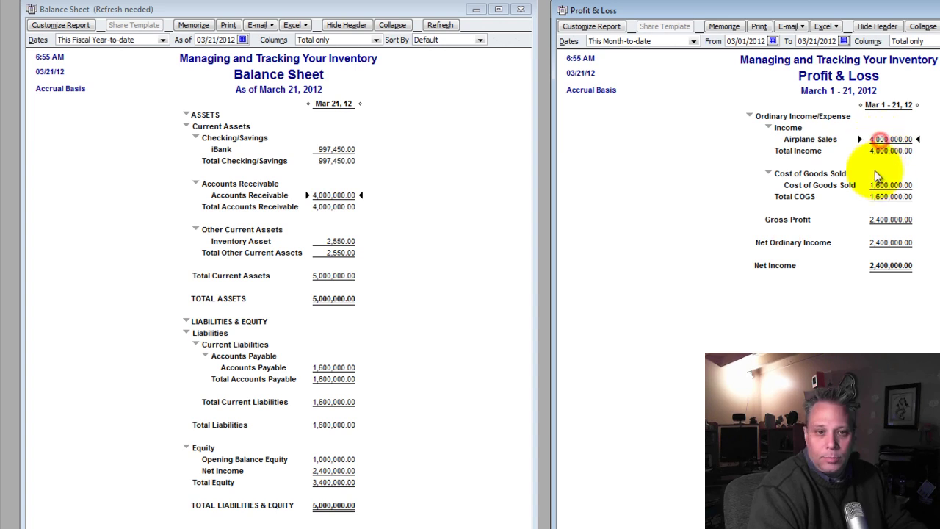
pyautogui.click(376, 194)
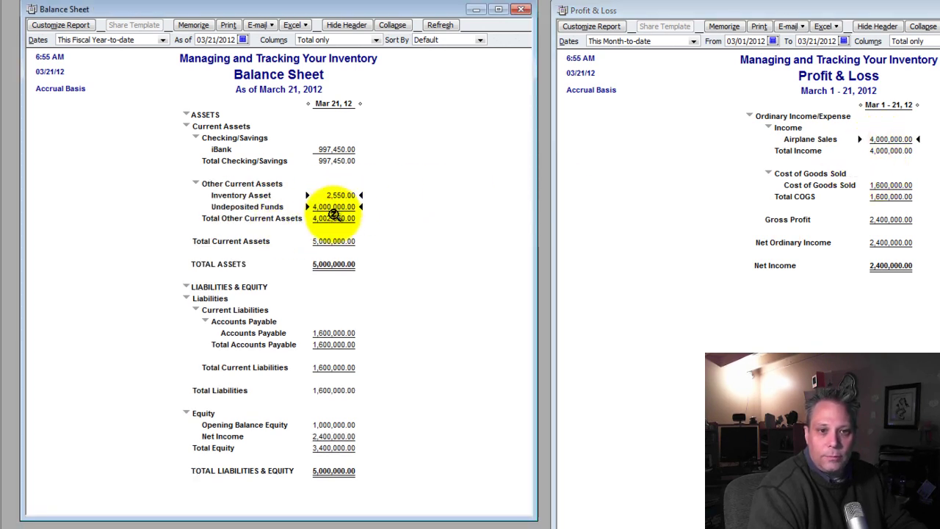
# - Deposit the Always Right 4,000,000 payment into iBank
pyautogui.click(412, 1)
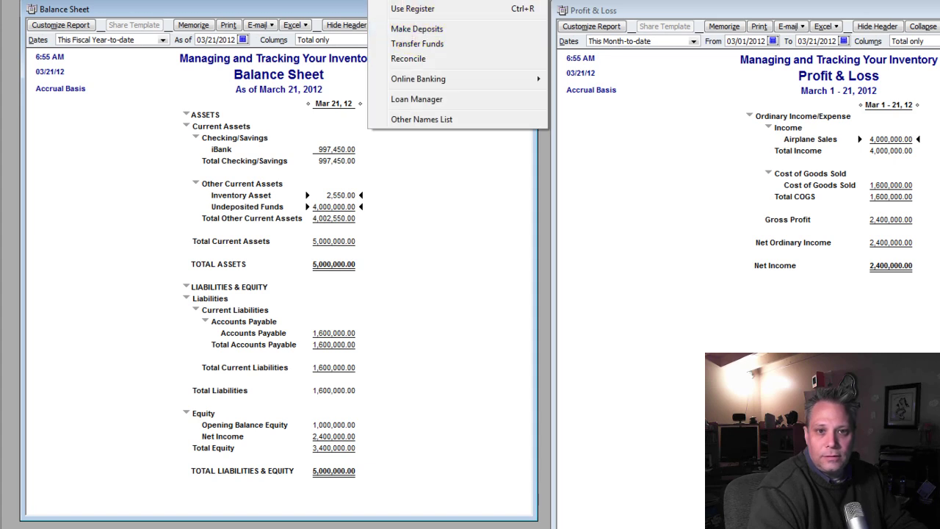
pyautogui.click(416, 28)
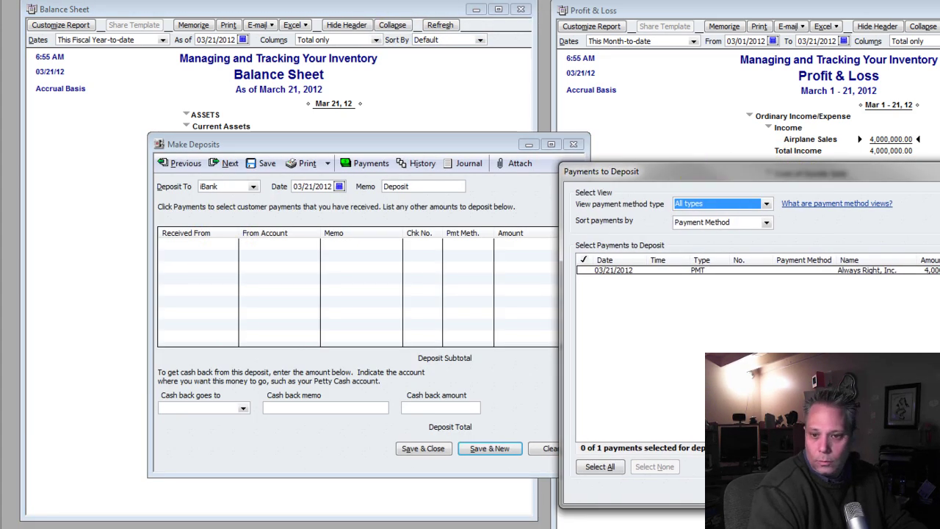
pyautogui.click(585, 270)
pyautogui.click(808, 466)
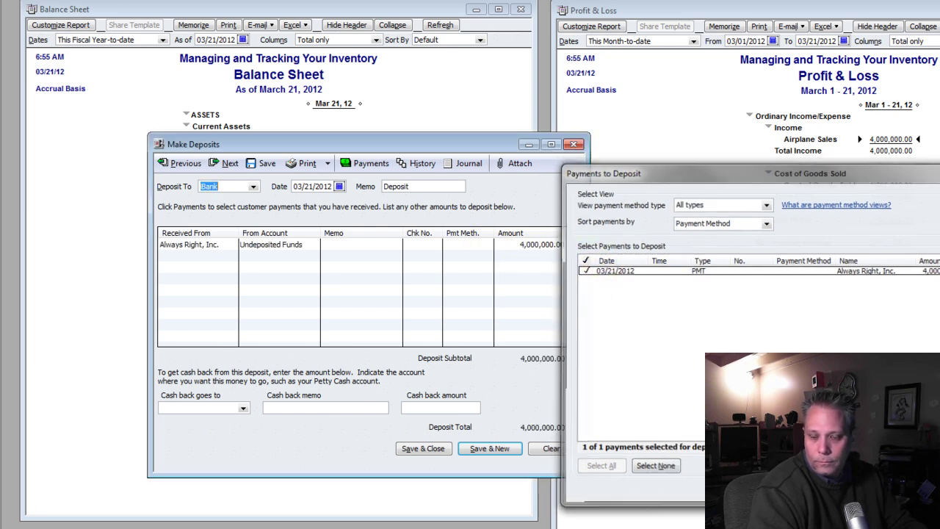
pyautogui.moveTo(243, 147); pyautogui.dragTo(634, 151)
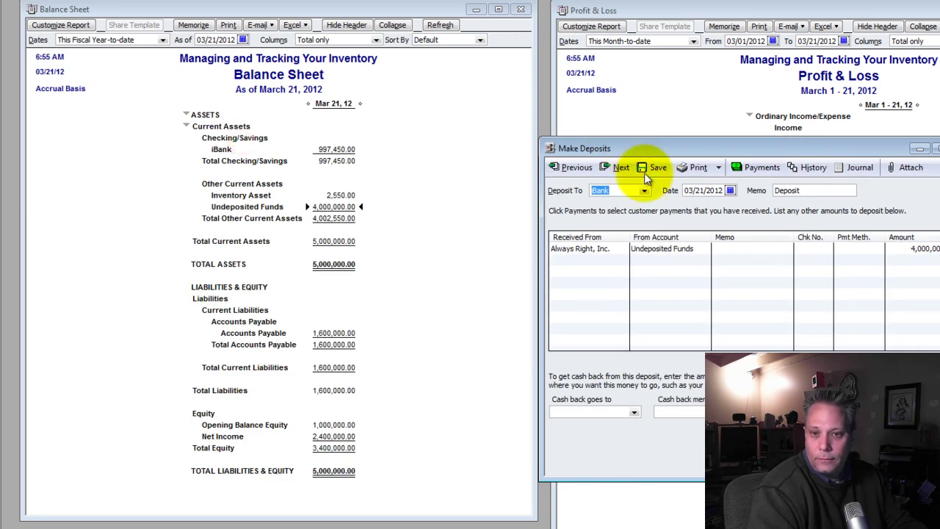
pyautogui.click(844, 466)
# - Review the Balance Sheet: iBank at 4,997,450.00, Inventory Asset and Accounts Payable
pyautogui.click(384, 196)
pyautogui.click(327, 149)
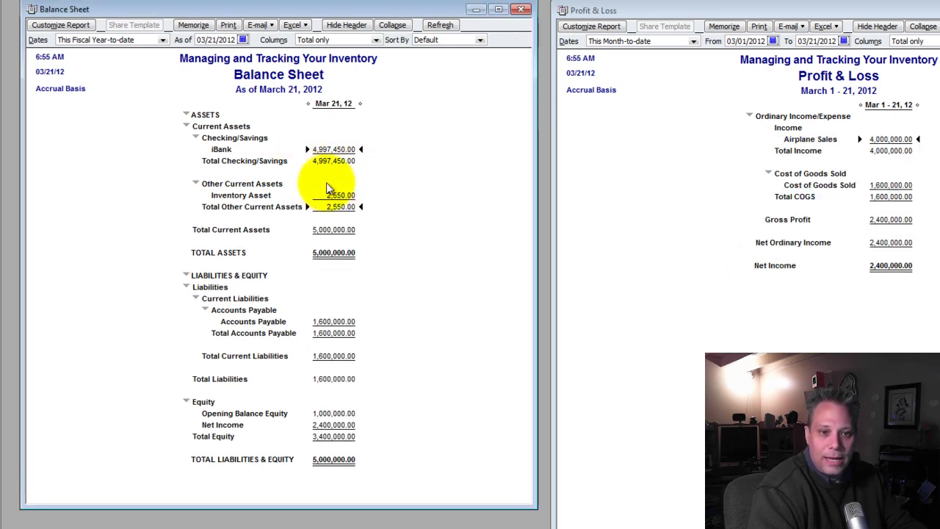
pyautogui.click(334, 195)
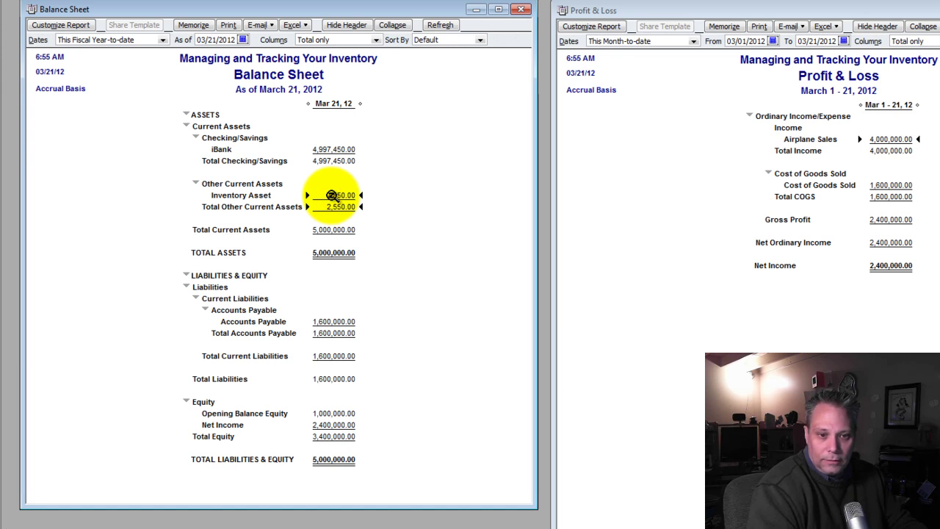
pyautogui.click(335, 321)
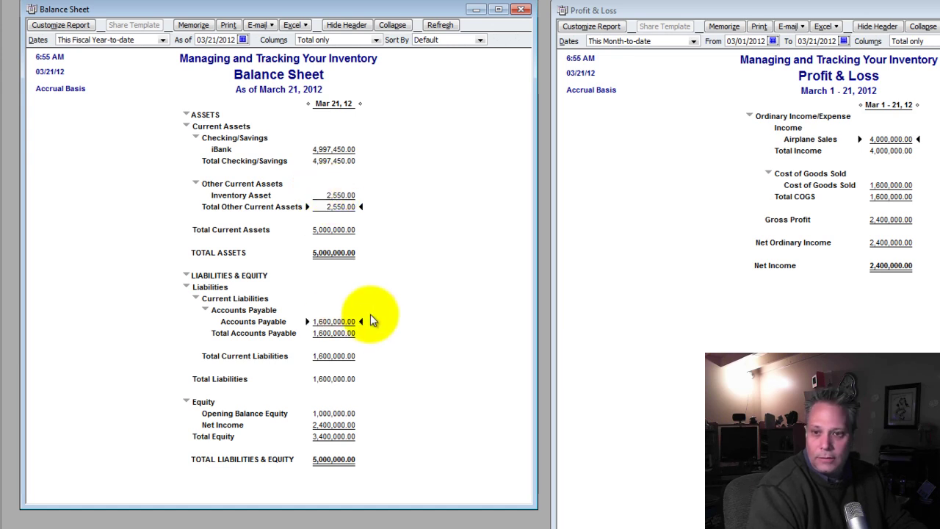
# - Pay the 1,600,000.00 My Supplier bill from iBank and dismiss the payment summary
pyautogui.doubleClick(368, 314)
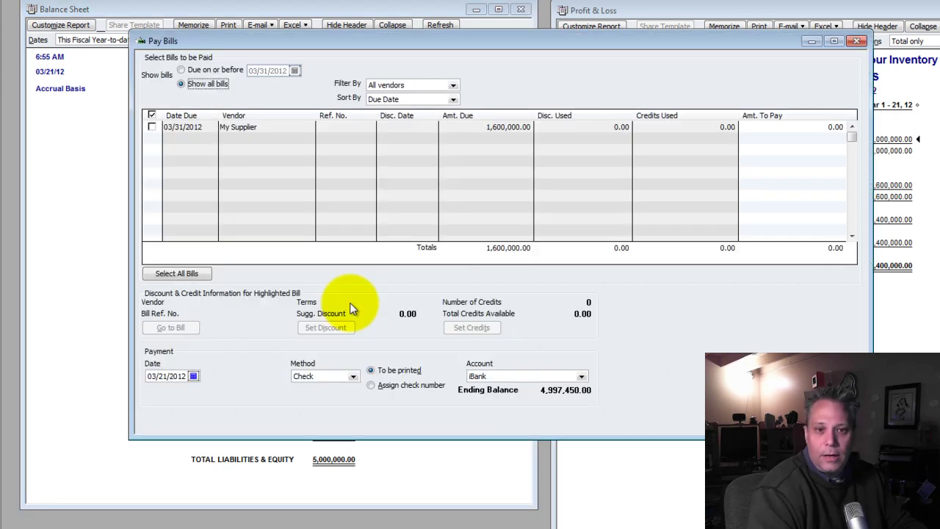
pyautogui.click(152, 127)
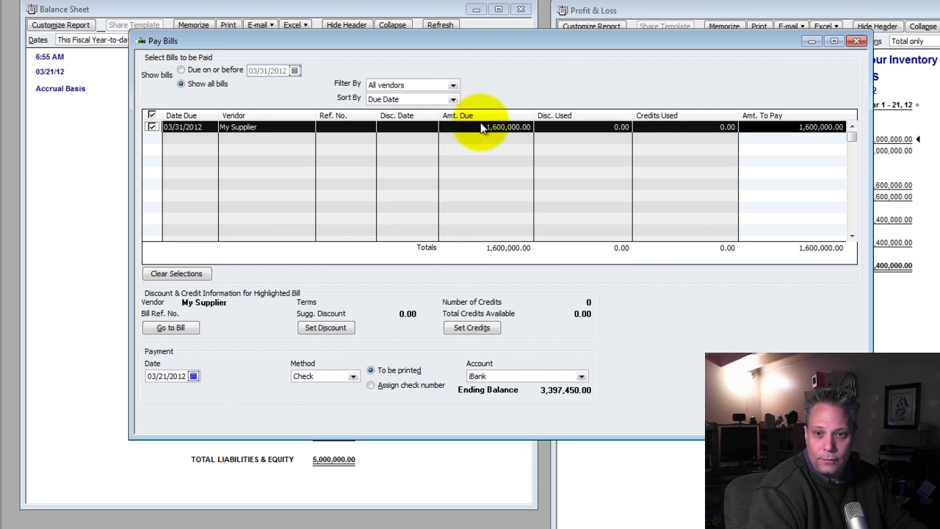
pyautogui.press('Return')
pyautogui.click(935, 196)
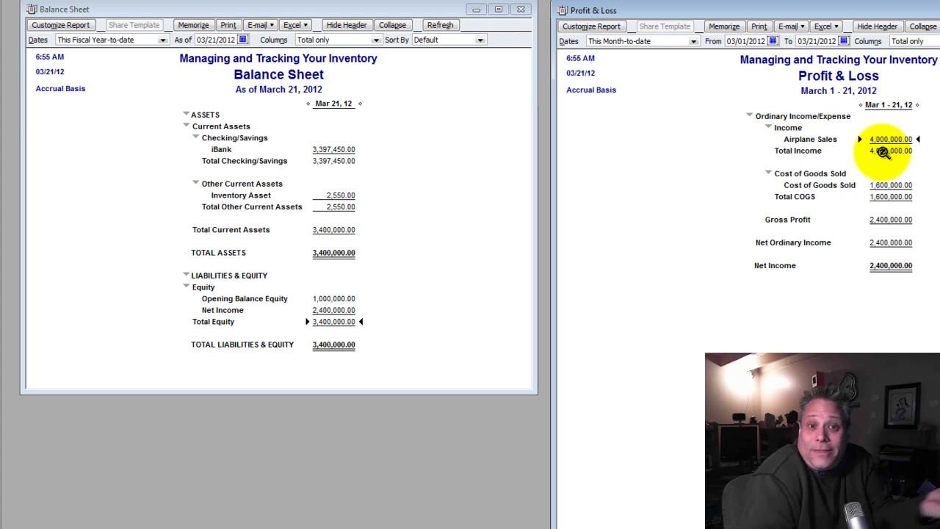
pyautogui.click(287, 189)
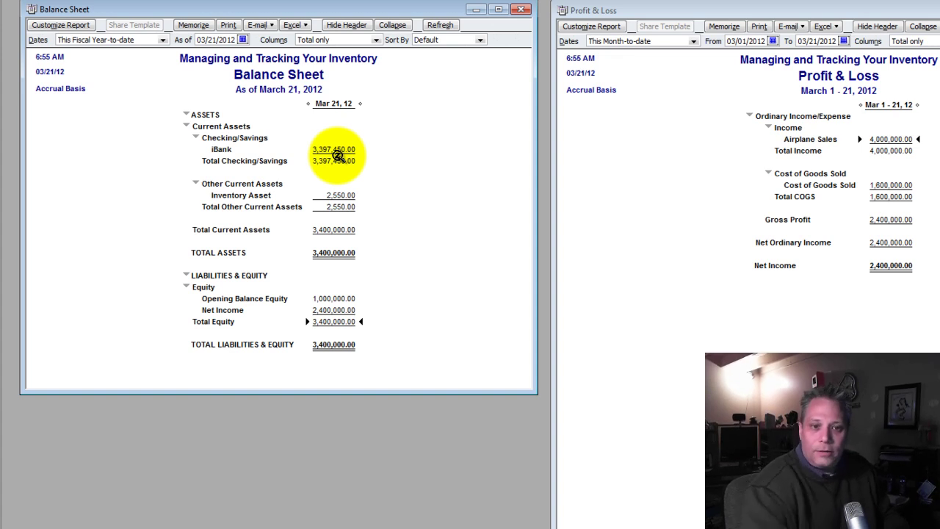
pyautogui.click(342, 150)
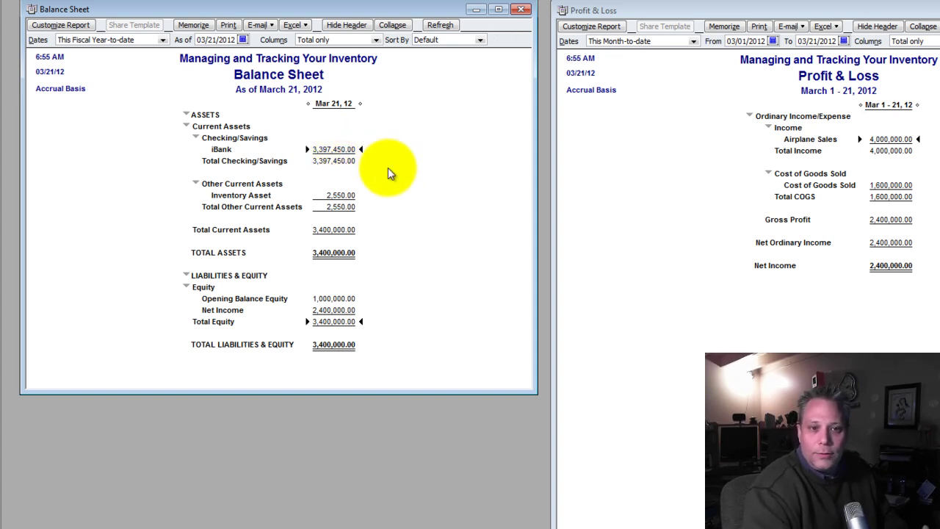
pyautogui.click(342, 195)
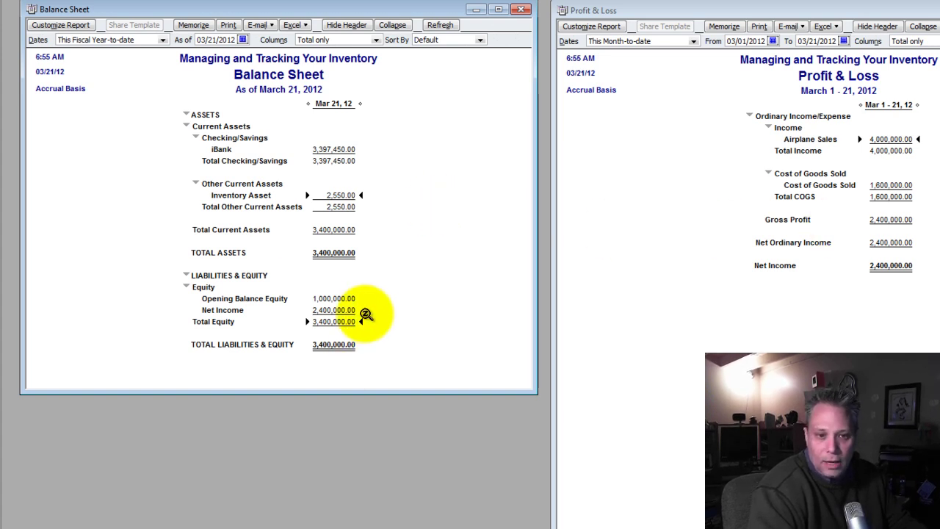
pyautogui.click(326, 321)
pyautogui.click(332, 298)
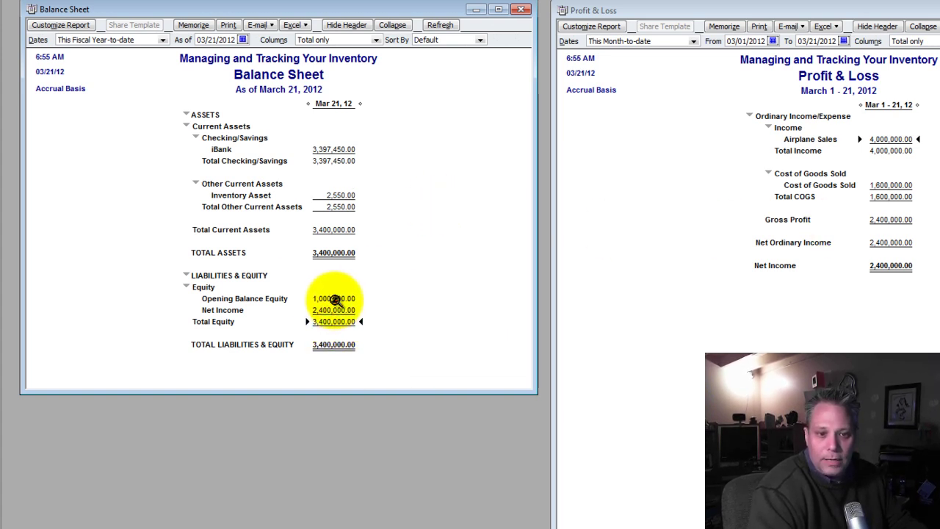
pyautogui.click(326, 310)
pyautogui.click(899, 254)
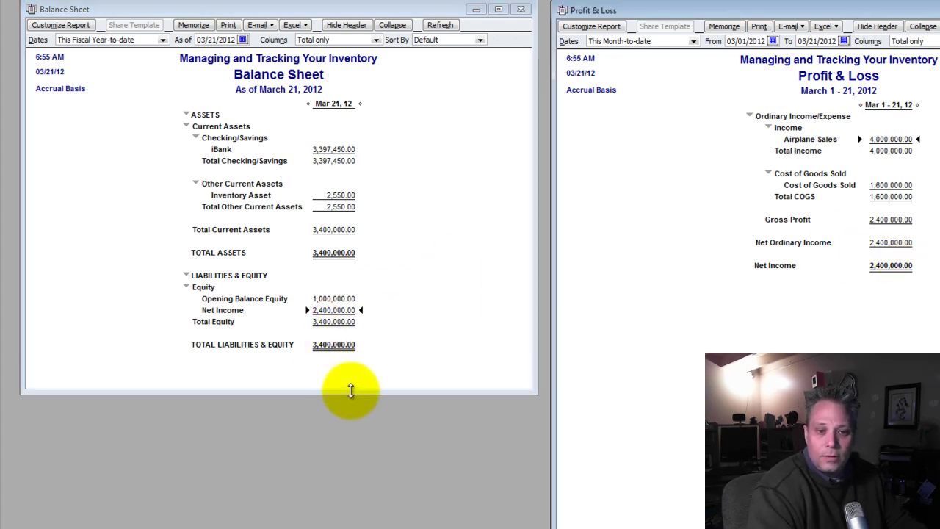
# - Enlarge the Balance Sheet window downward to show 3,400,000.00 total assets and equity
pyautogui.moveTo(351, 393); pyautogui.dragTo(366, 517)
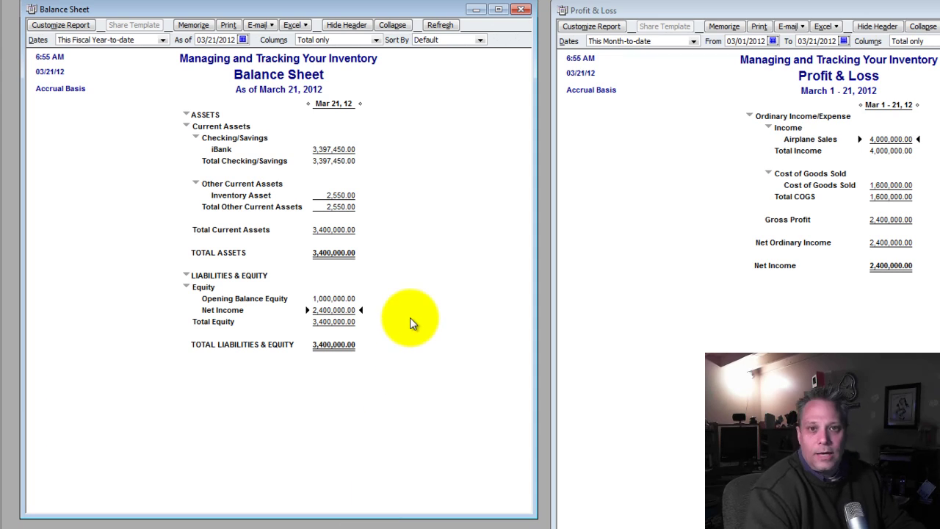